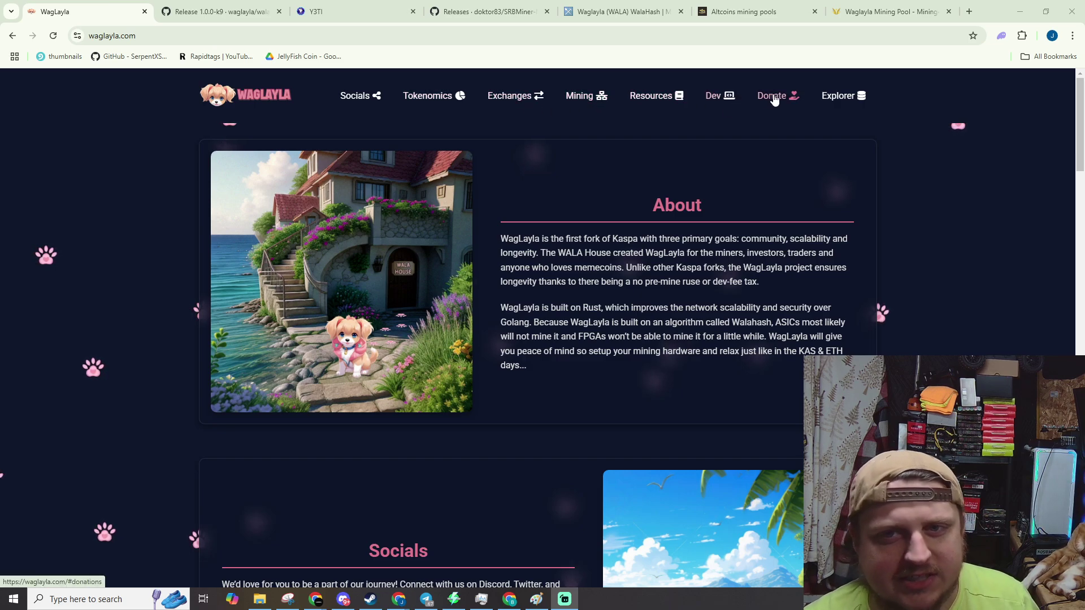
# Jump to the WagLayla Resources section, then switch to the remote desktop showing the Wag-DX wallet
pyautogui.scroll(-10, 664, 316)
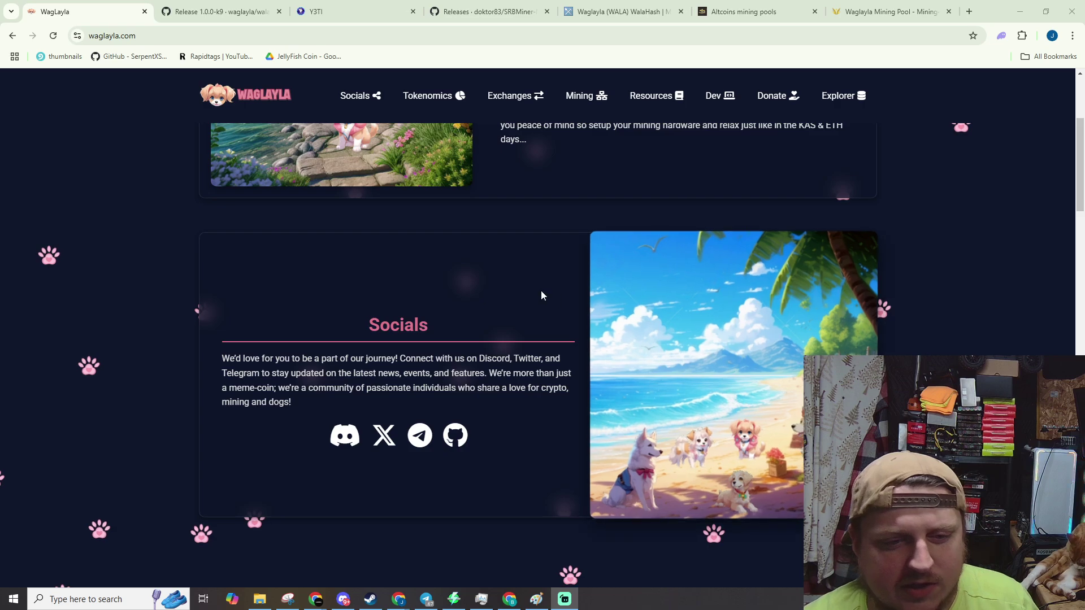
pyautogui.scroll(10, 641, 316)
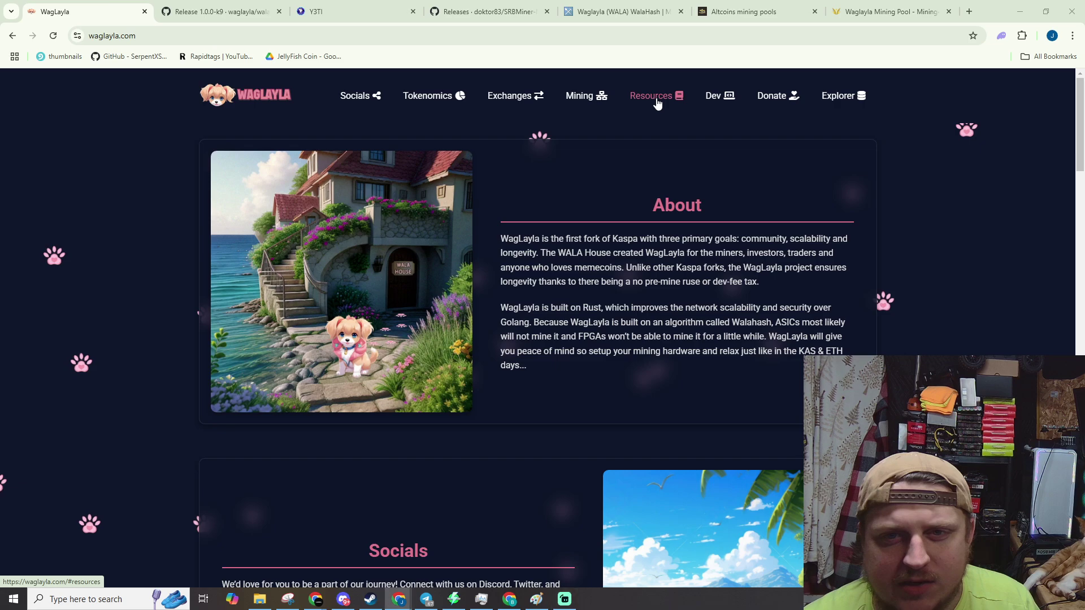
pyautogui.click(655, 97)
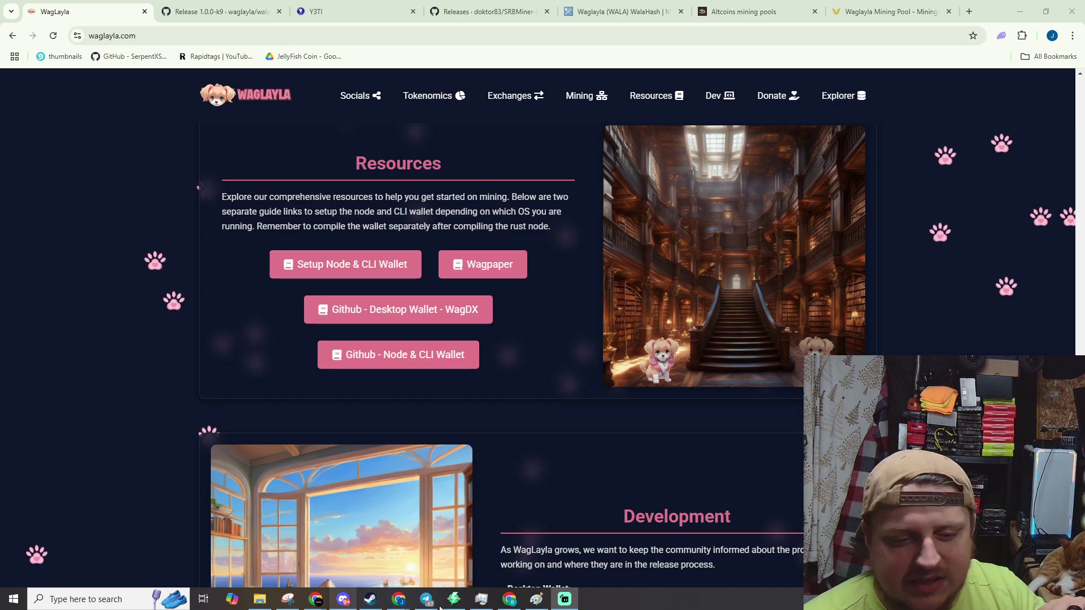
pyautogui.click(510, 600)
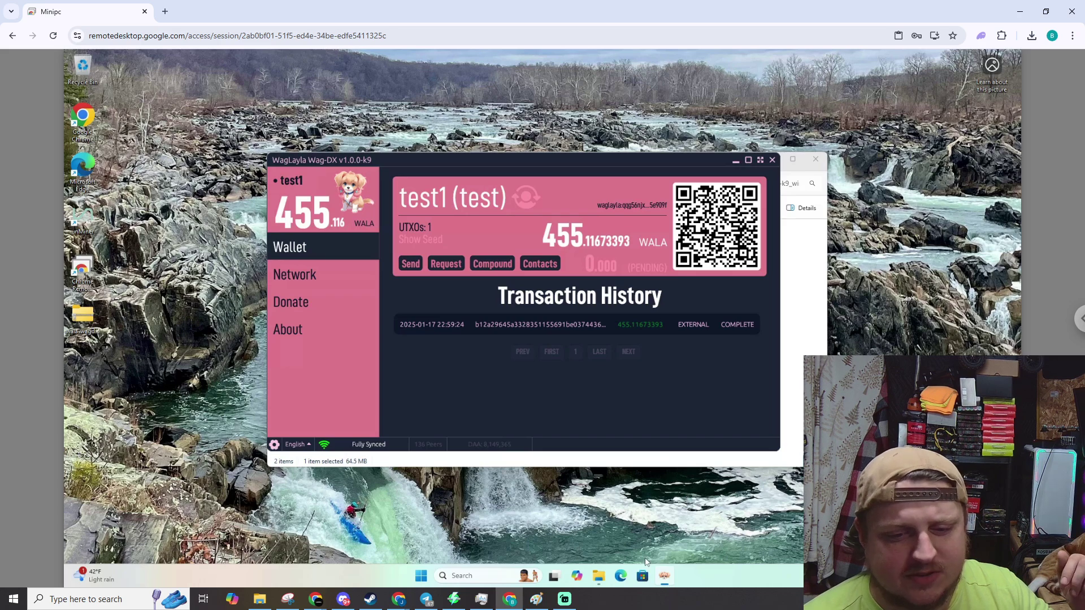
# Close the unwanted Edge window and launch Google Chrome to a blank New Tab on the remote PC
pyautogui.click(621, 576)
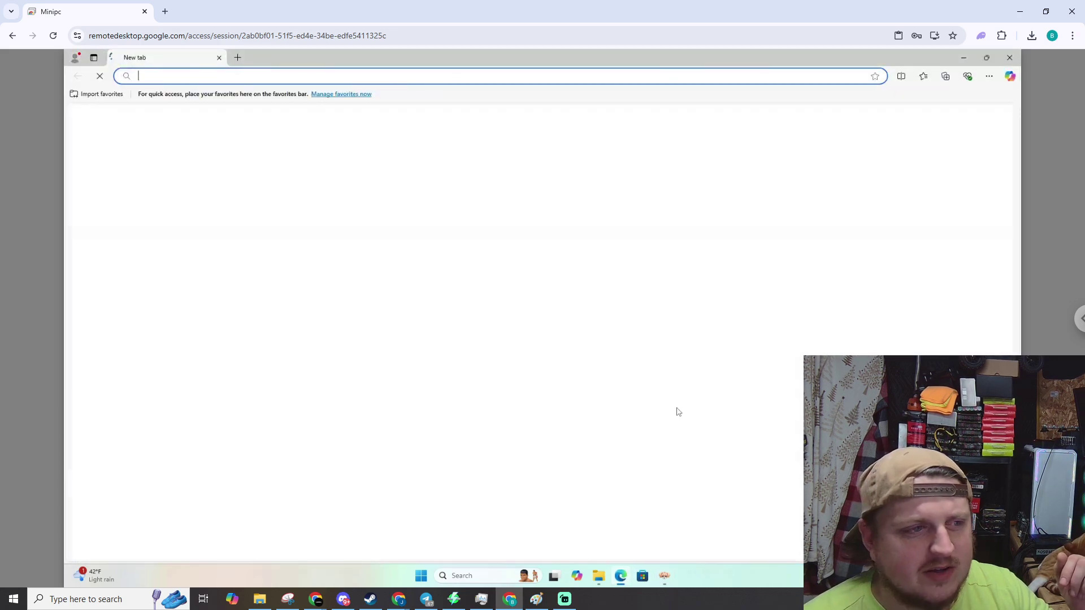
pyautogui.click(1010, 58)
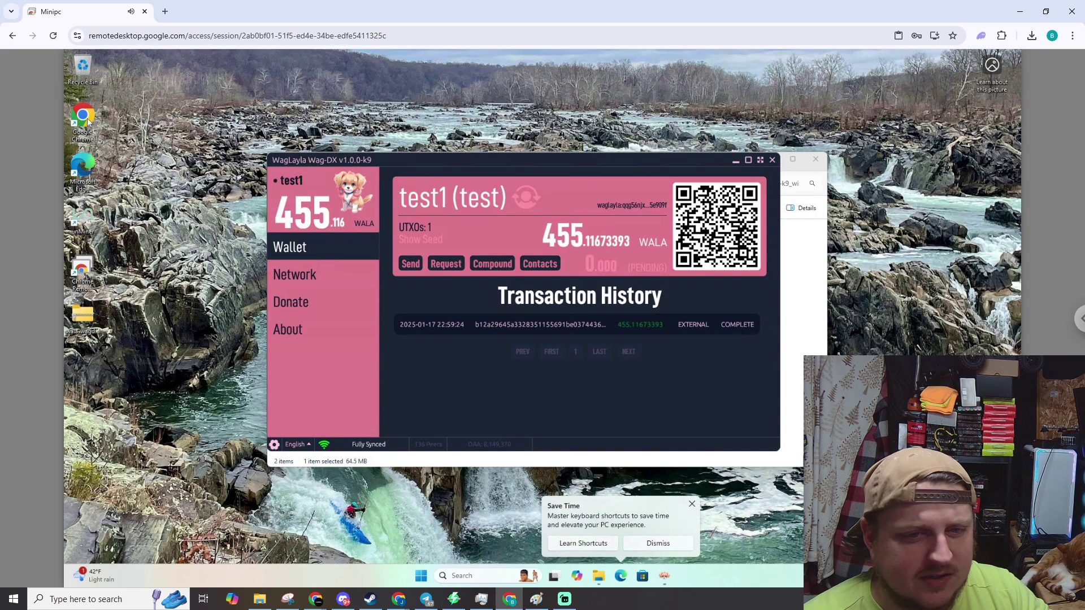
pyautogui.doubleClick(88, 121)
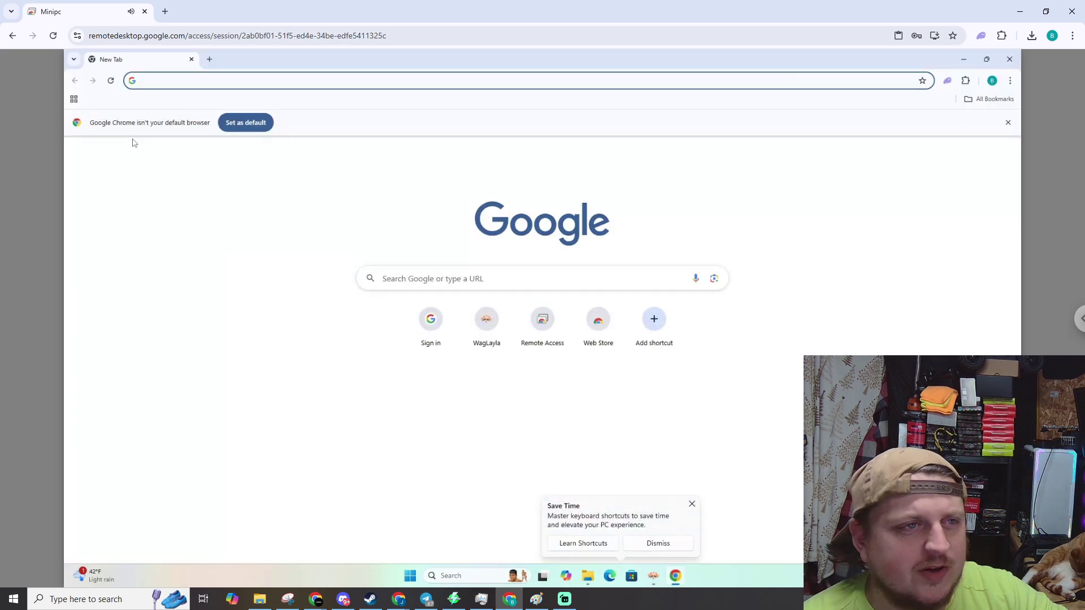
# Reopen the Minipc tab from Chrome's History, then close the remote desktop tab it opened
pyautogui.click(1010, 81)
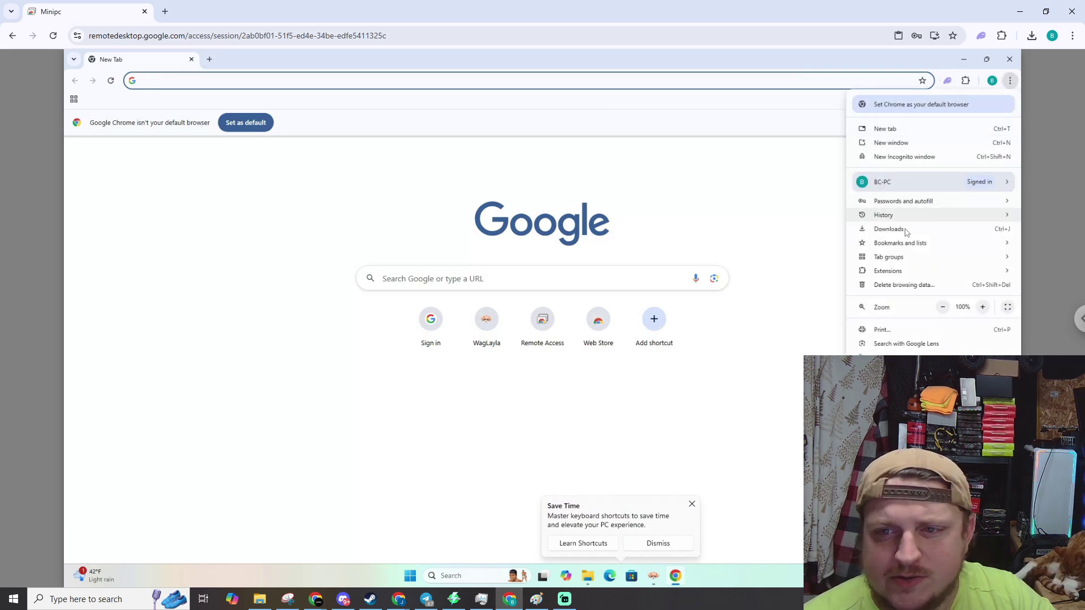
pyautogui.moveTo(899, 220)
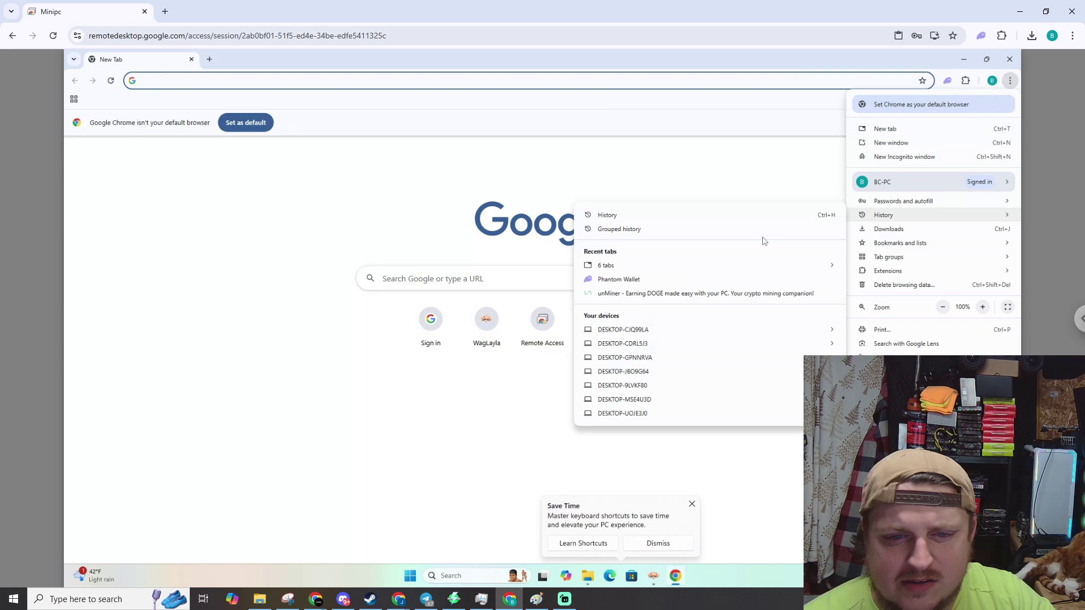
pyautogui.moveTo(634, 267)
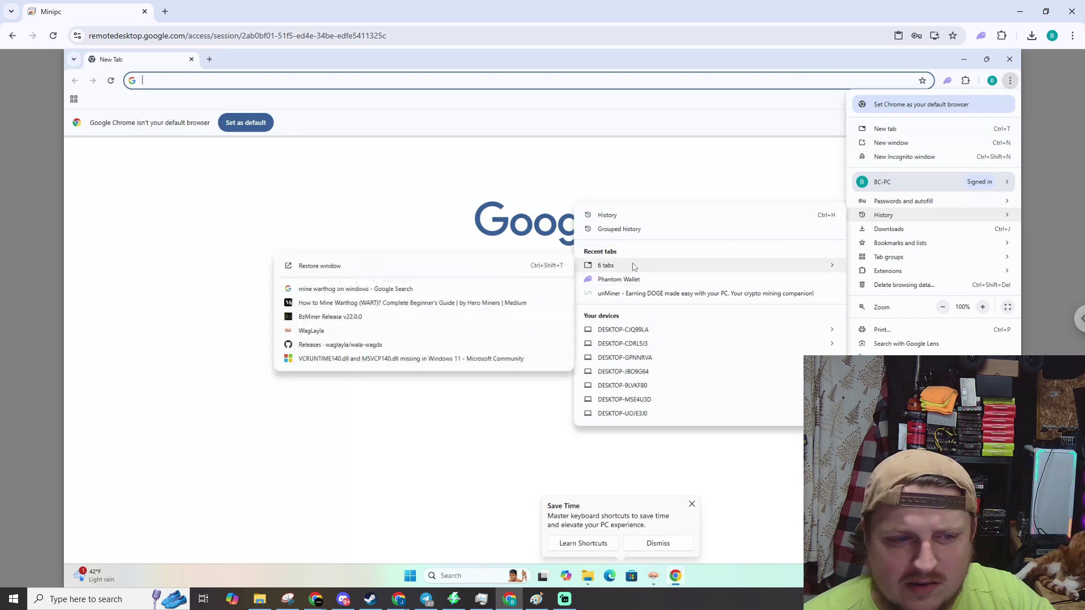
pyautogui.moveTo(674, 331)
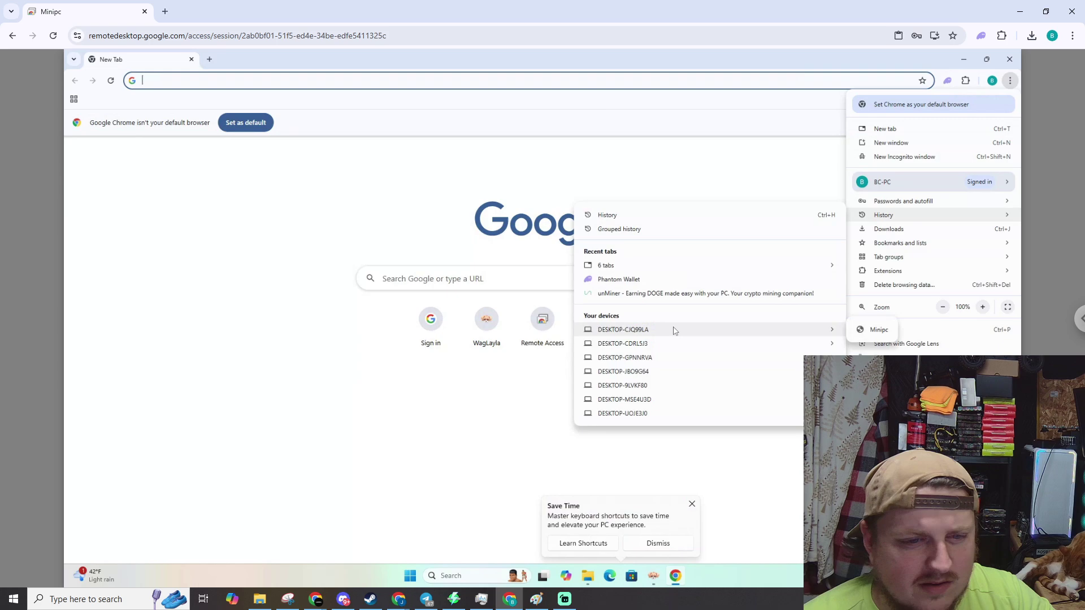
pyautogui.moveTo(690, 350)
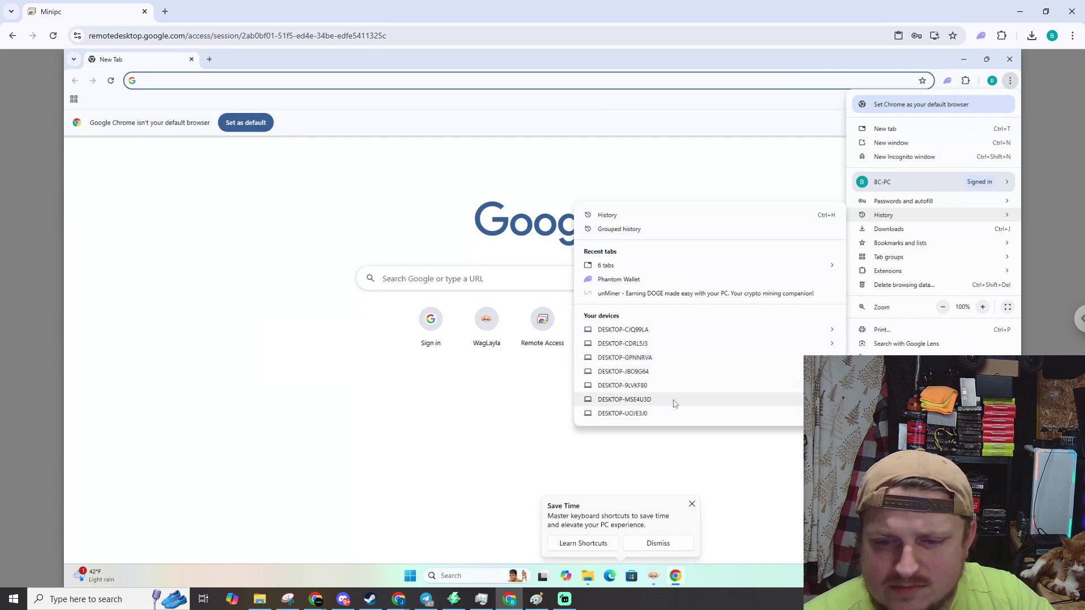
pyautogui.moveTo(674, 417)
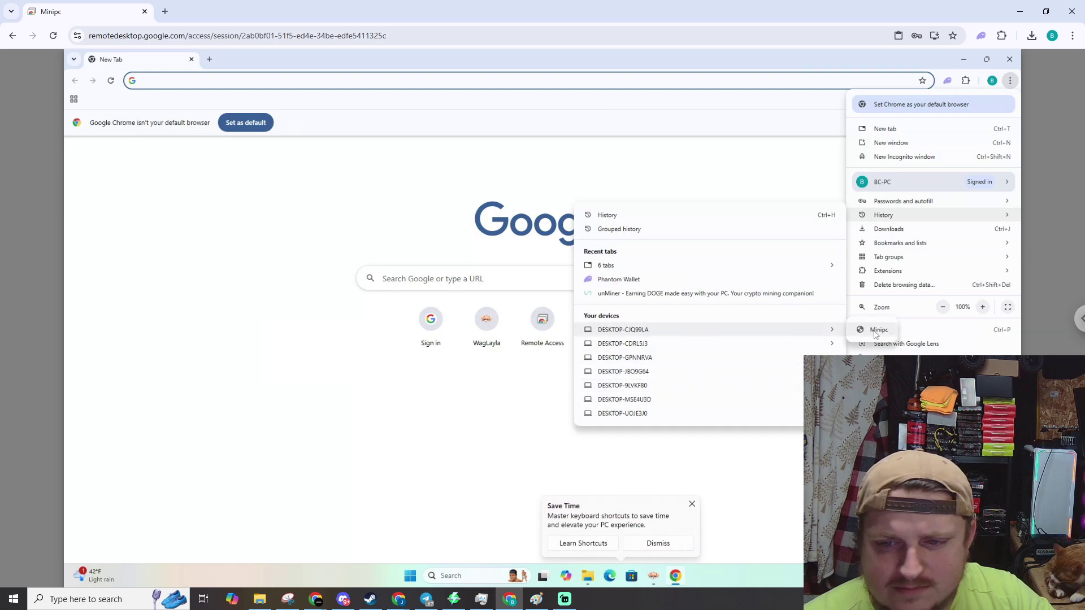
pyautogui.click(876, 332)
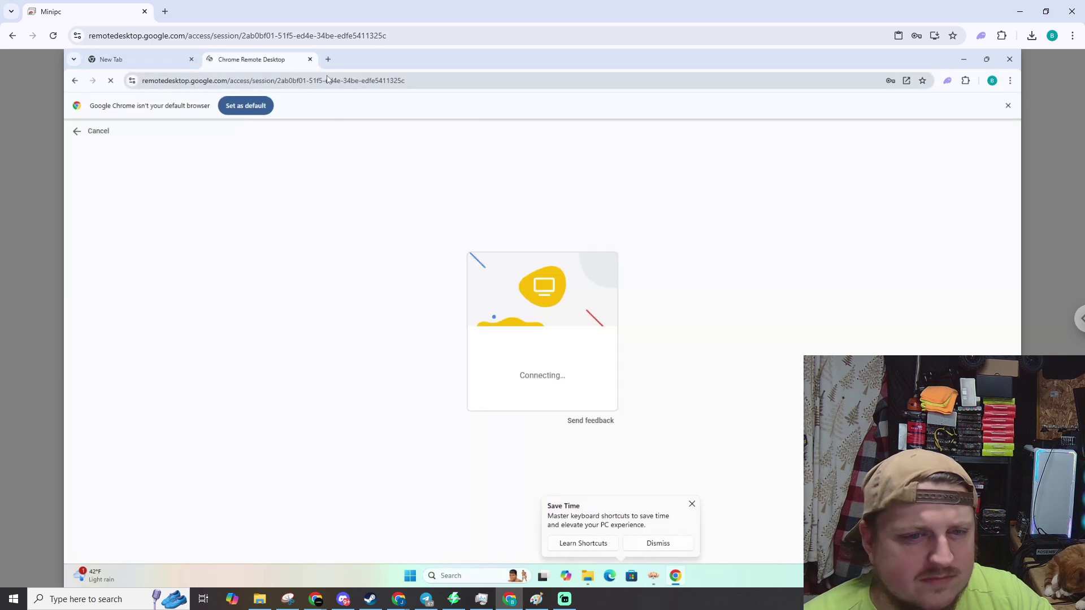
pyautogui.click(310, 60)
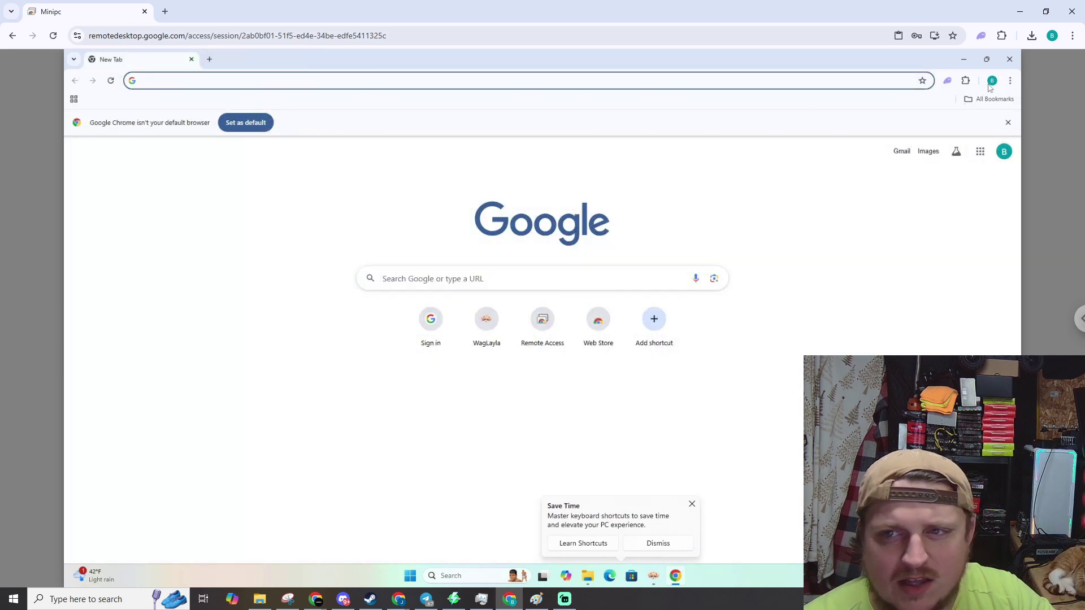
# Search 'dll' and open the Microsoft Community thread on missing VCRUNTIME140.dll and MSVCP140.dll
pyautogui.click(837, 83)
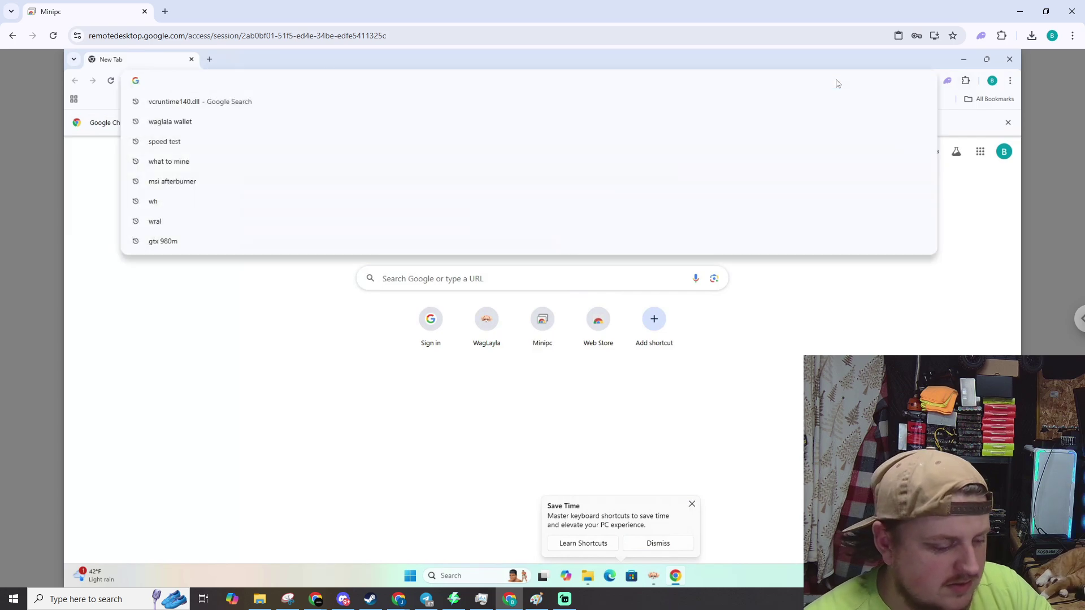
pyautogui.write('dll')
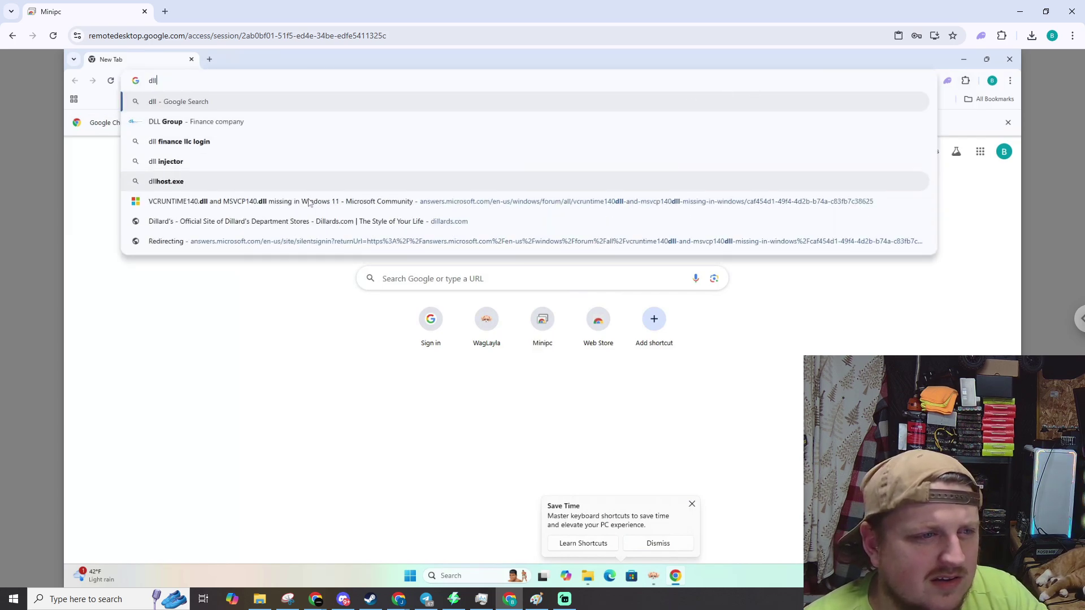
pyautogui.click(310, 203)
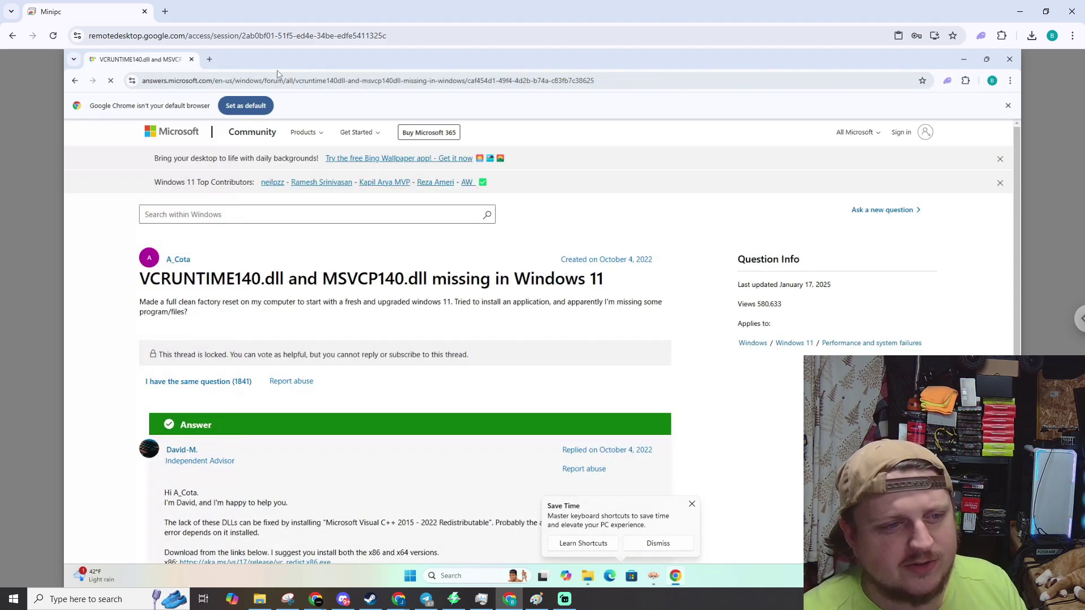
# Read down to the thread's answer, then close the remote Chrome window to reveal the Wag-DX wallet
pyautogui.scroll(-2, 289, 251)
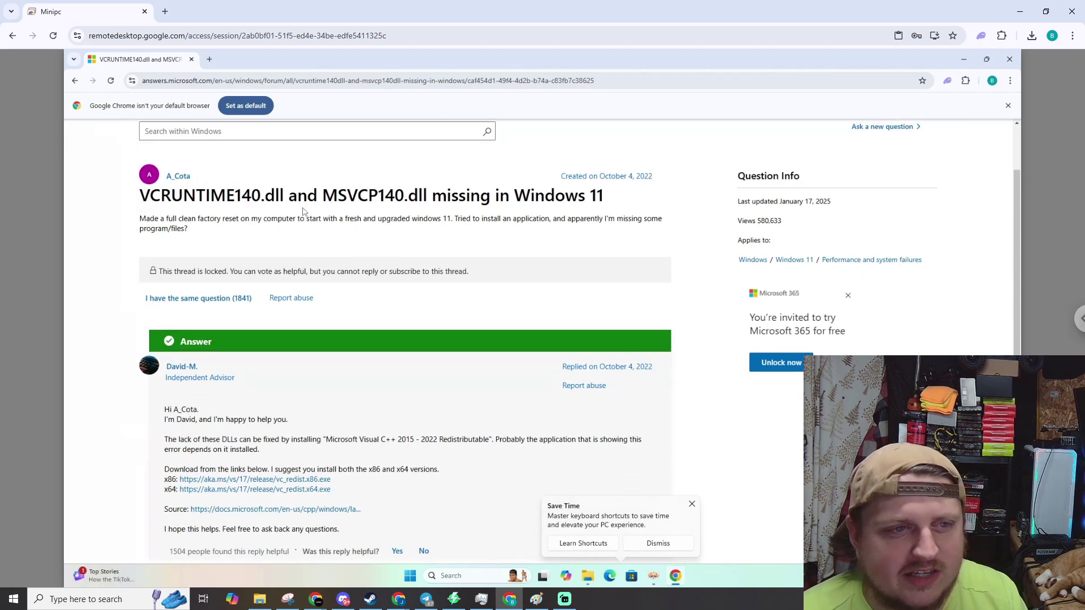
pyautogui.scroll(-2, 339, 295)
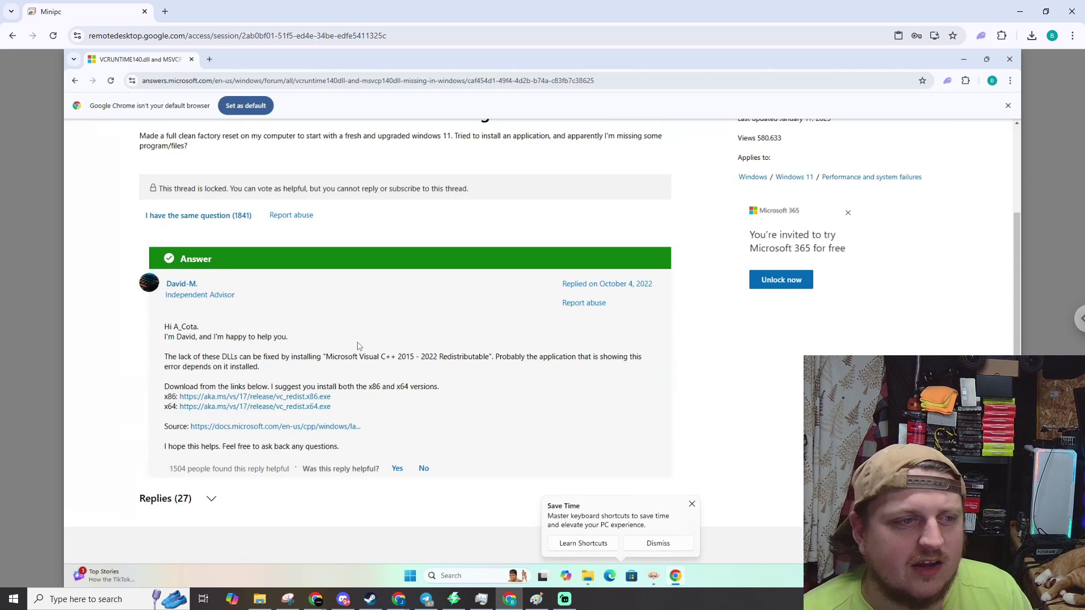
pyautogui.click(1009, 60)
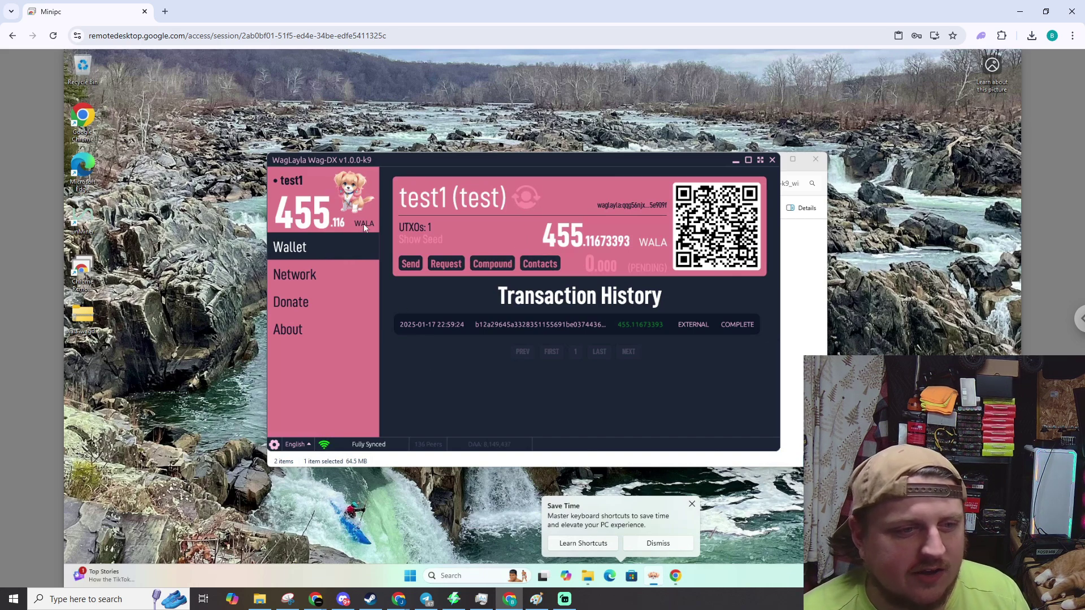
# Check the Wag-DX node settings and 455.11673393 WALA balance, then minimize the remote desktop
pyautogui.click(274, 445)
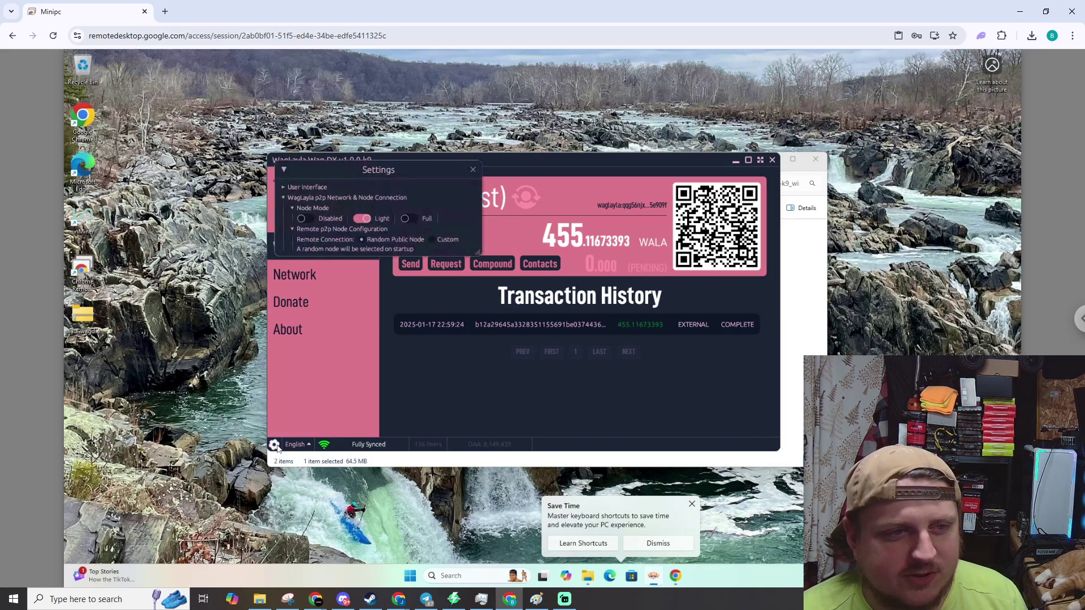
pyautogui.click(473, 170)
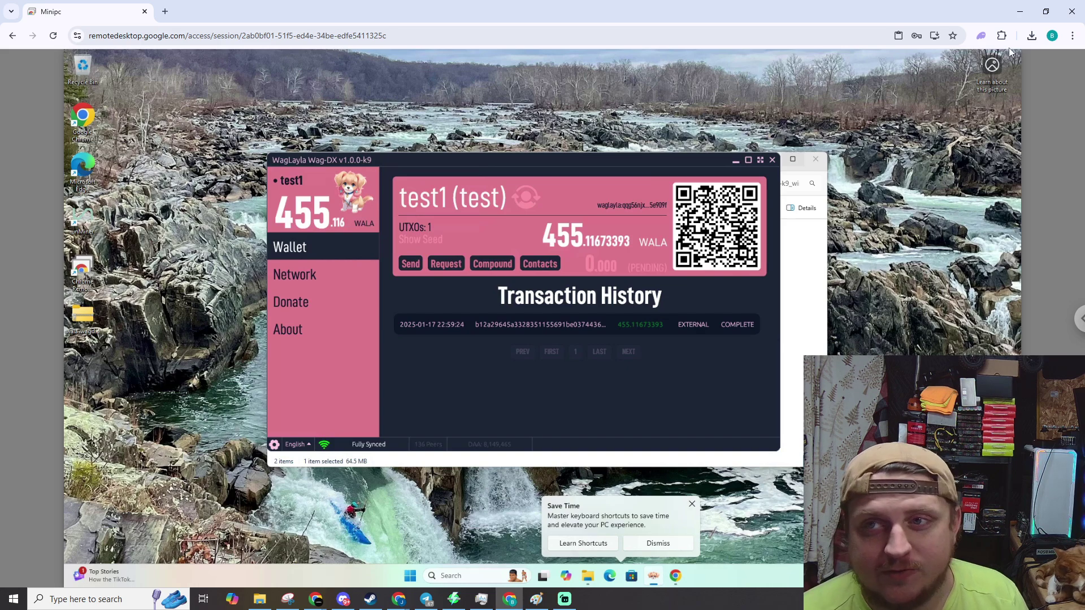
pyautogui.click(1020, 11)
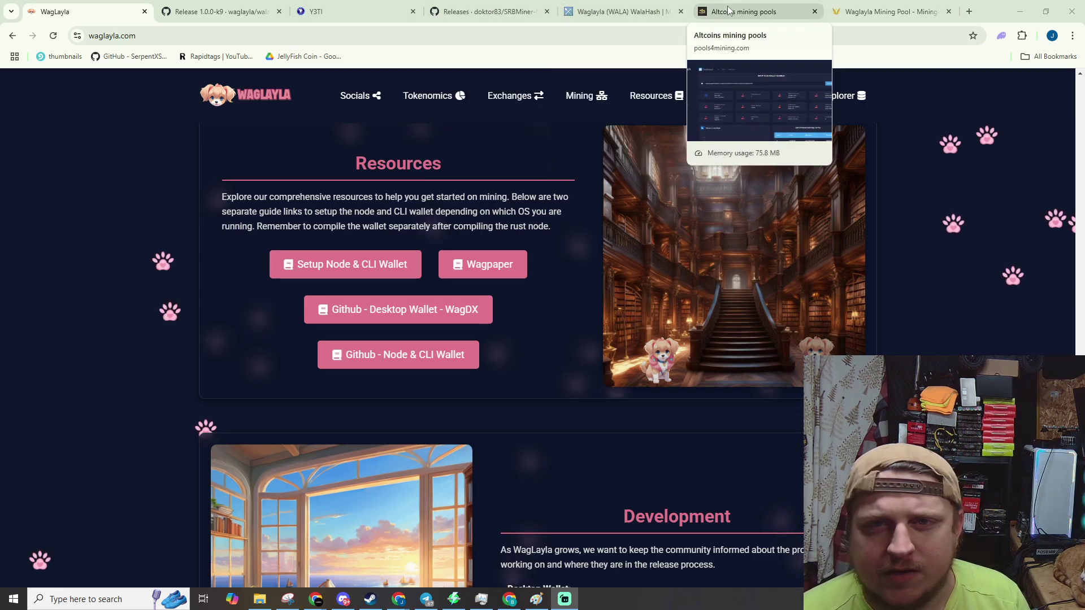
# View the MiningPoolStats Waglayla pool list, then the pools4mining dashboard showing 455.12 WALA paid
pyautogui.click(622, 11)
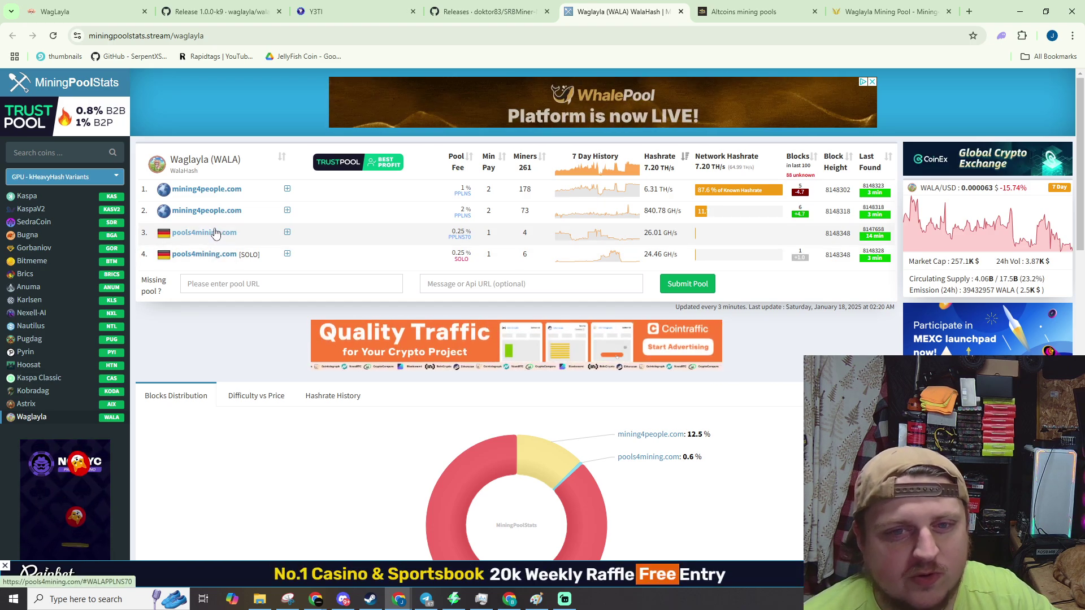
pyautogui.click(761, 14)
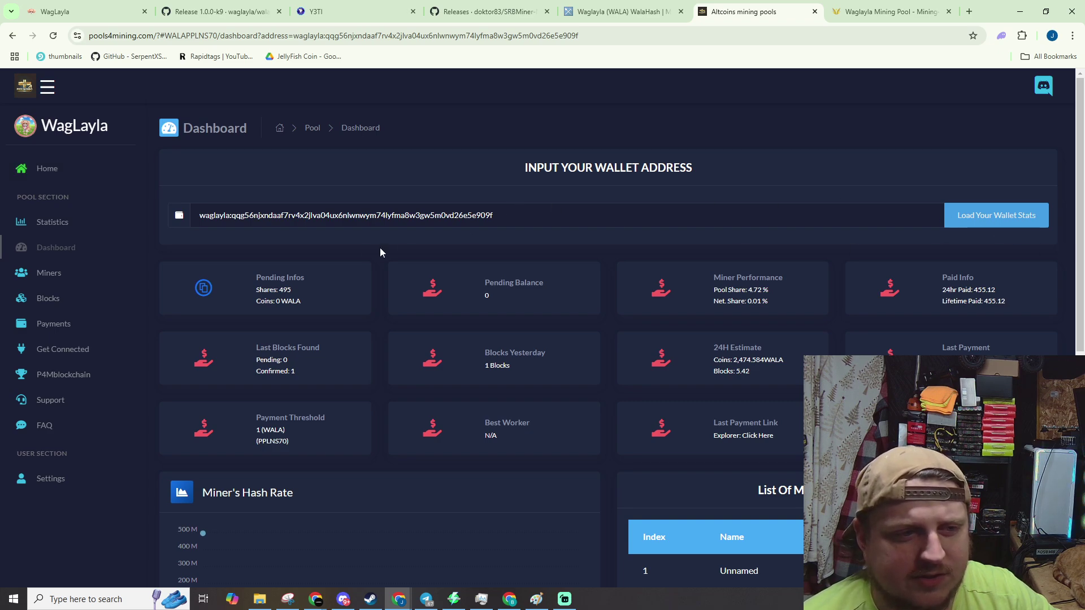
# Select the dashboard's wallet address, then open the Get Connected page listing port 4060 stratum servers
pyautogui.moveTo(200, 215); pyautogui.dragTo(223, 225)
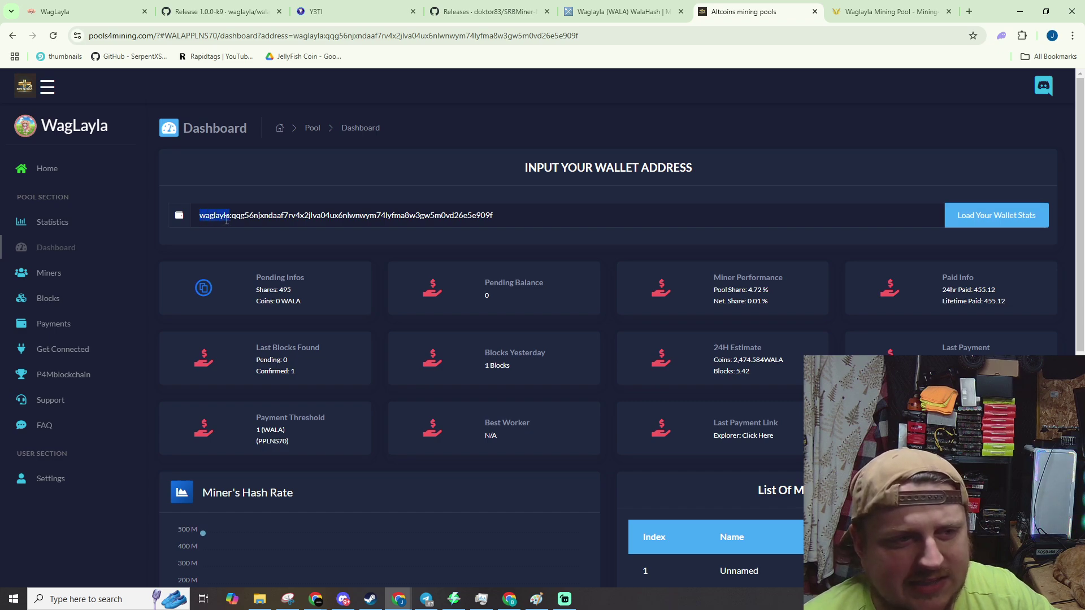
pyautogui.click(232, 216)
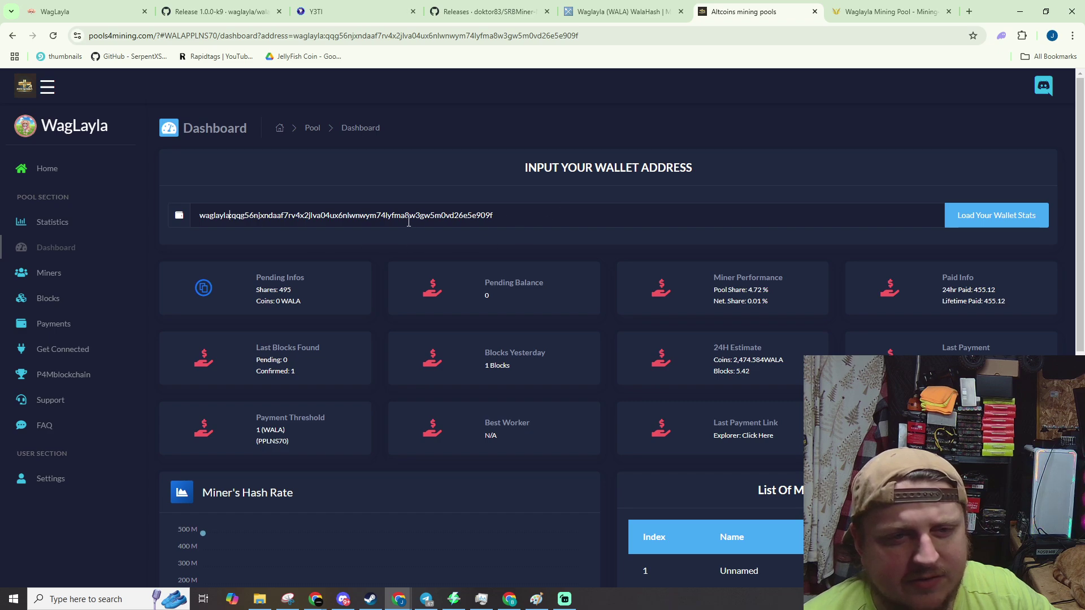
pyautogui.moveTo(575, 219); pyautogui.dragTo(160, 253)
pyautogui.click(544, 219)
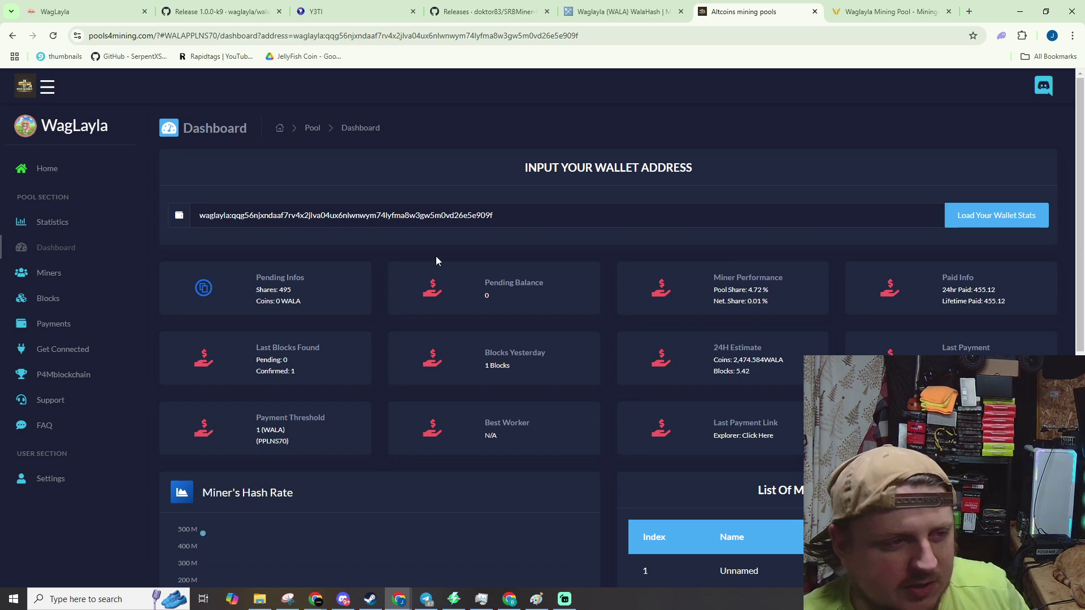
pyautogui.click(61, 350)
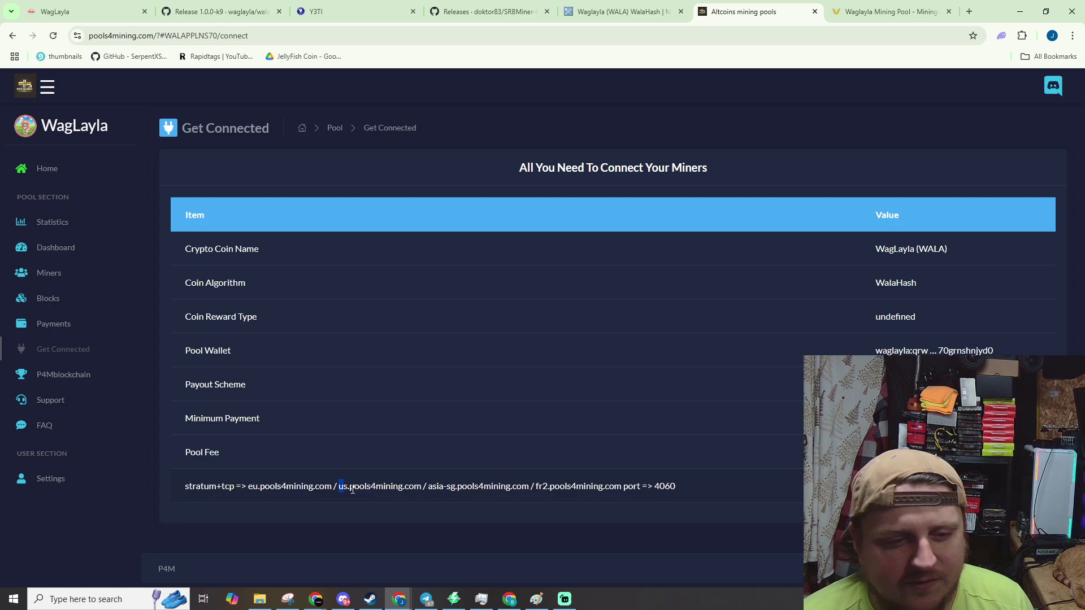
# Highlight the us.pools4mining.com server and port 4060, then bring up the HiveOS flight sheet window
pyautogui.moveTo(352, 490); pyautogui.dragTo(421, 491)
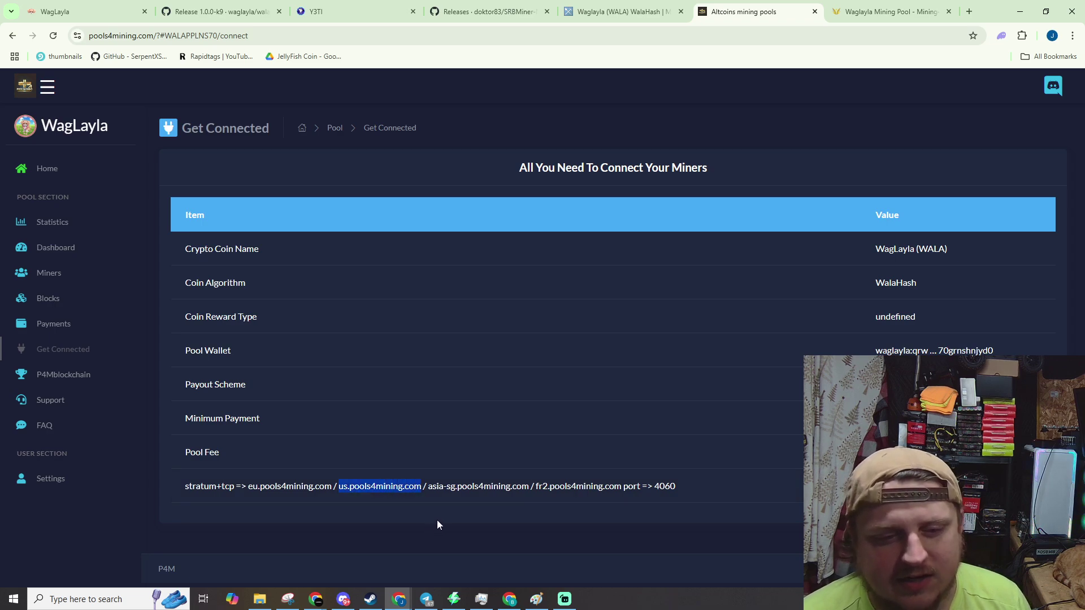
pyautogui.moveTo(656, 486); pyautogui.dragTo(681, 491)
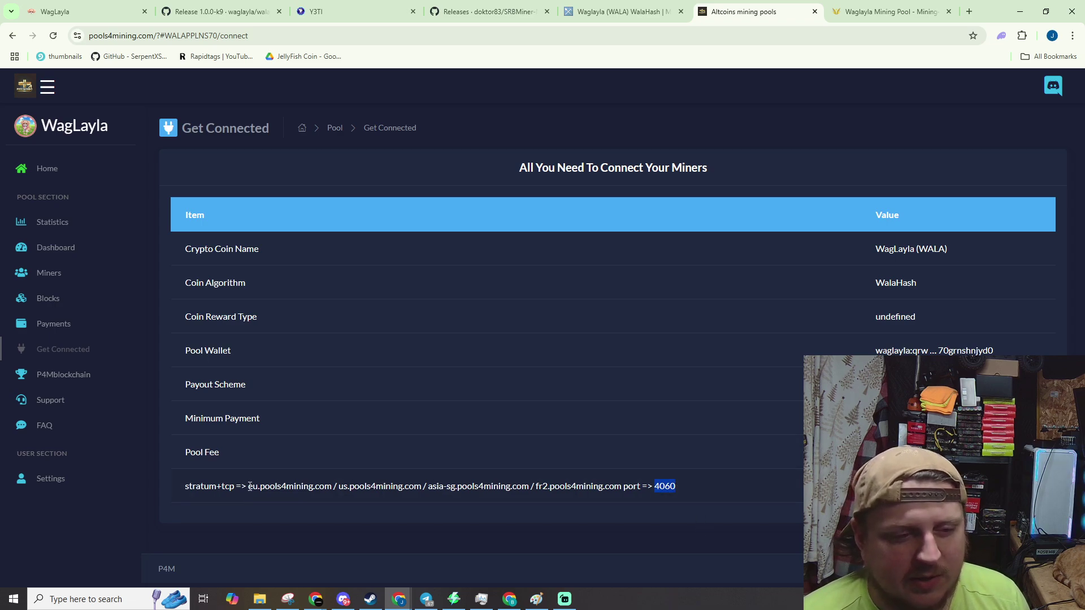
pyautogui.moveTo(249, 487); pyautogui.dragTo(668, 518)
pyautogui.click(399, 500)
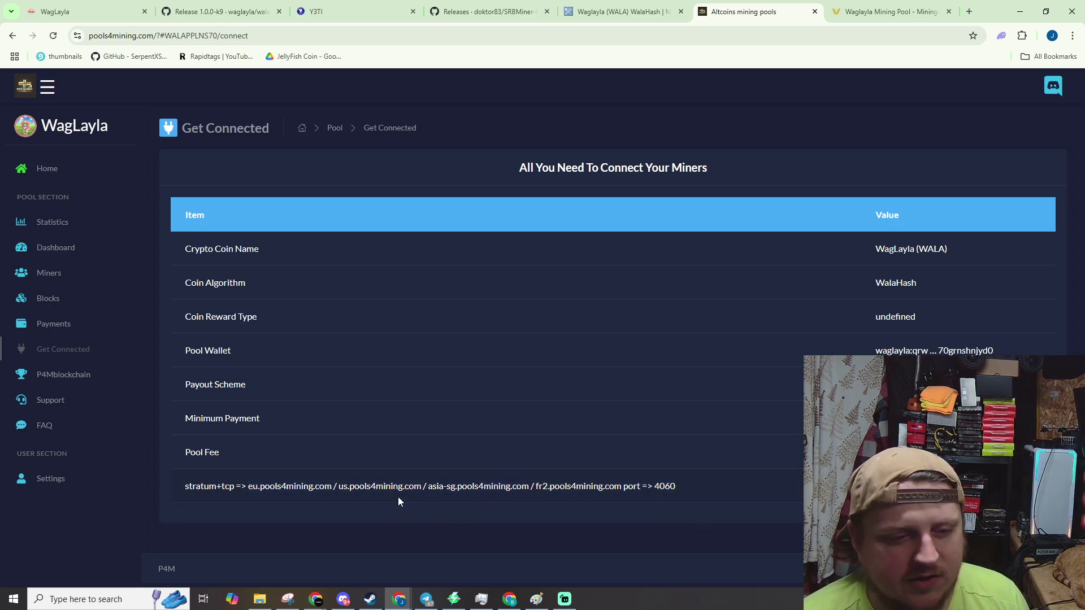
pyautogui.moveTo(331, 488); pyautogui.dragTo(421, 492)
pyautogui.click(421, 493)
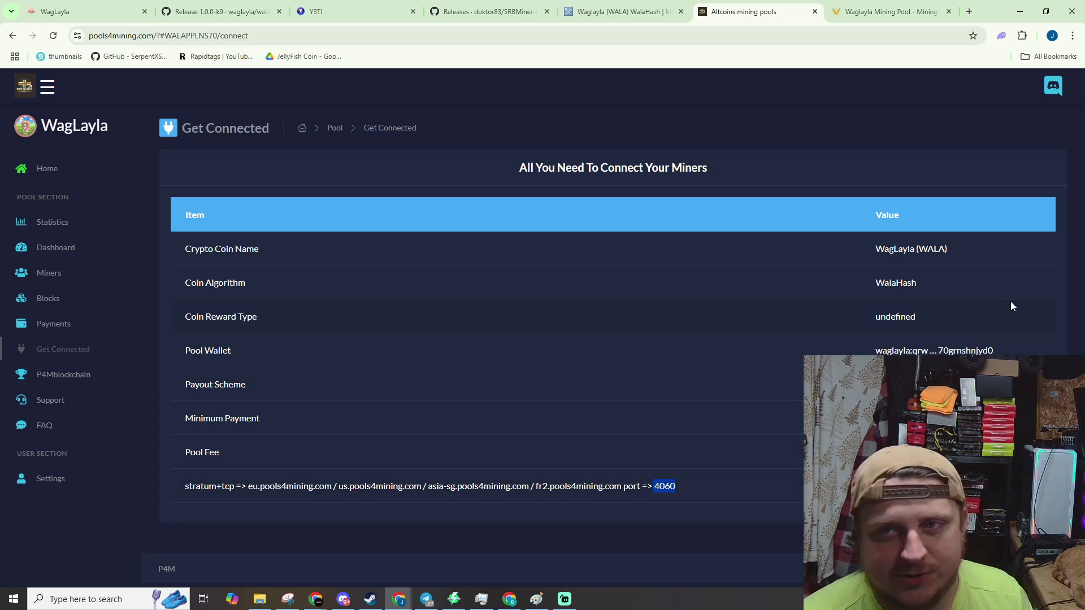
pyautogui.click(322, 603)
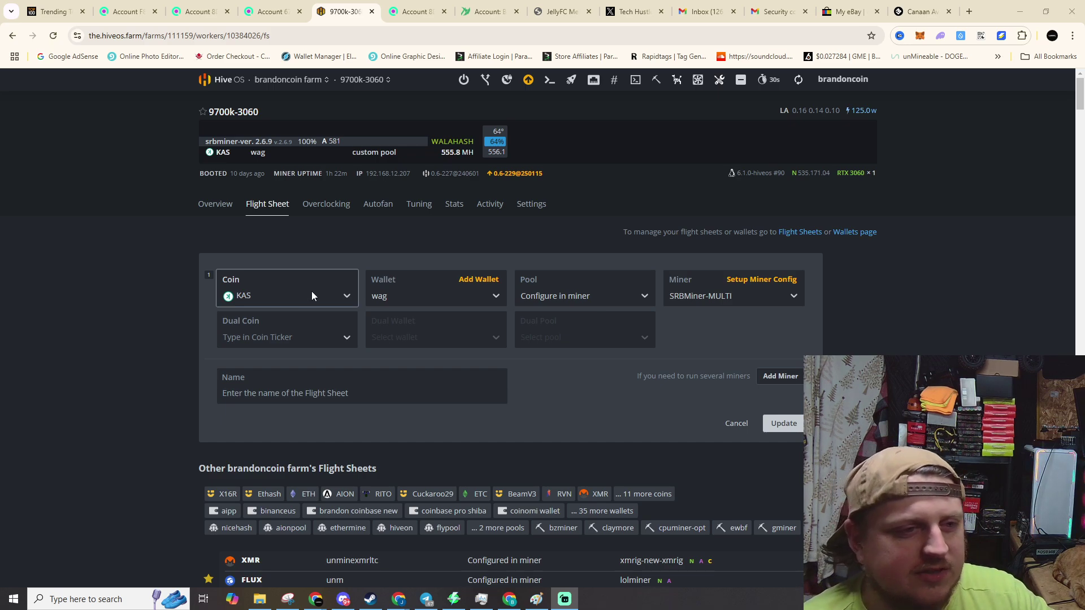
# Check the wallet list, keep the wag wallet, and open a New Wallet form for KAS
pyautogui.click(490, 297)
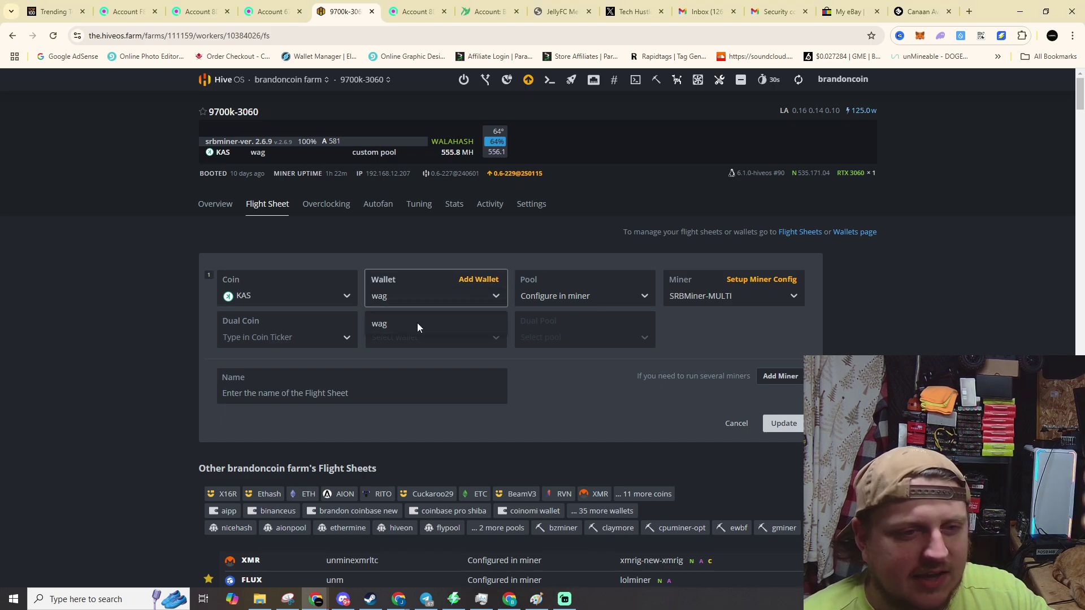
pyautogui.click(415, 292)
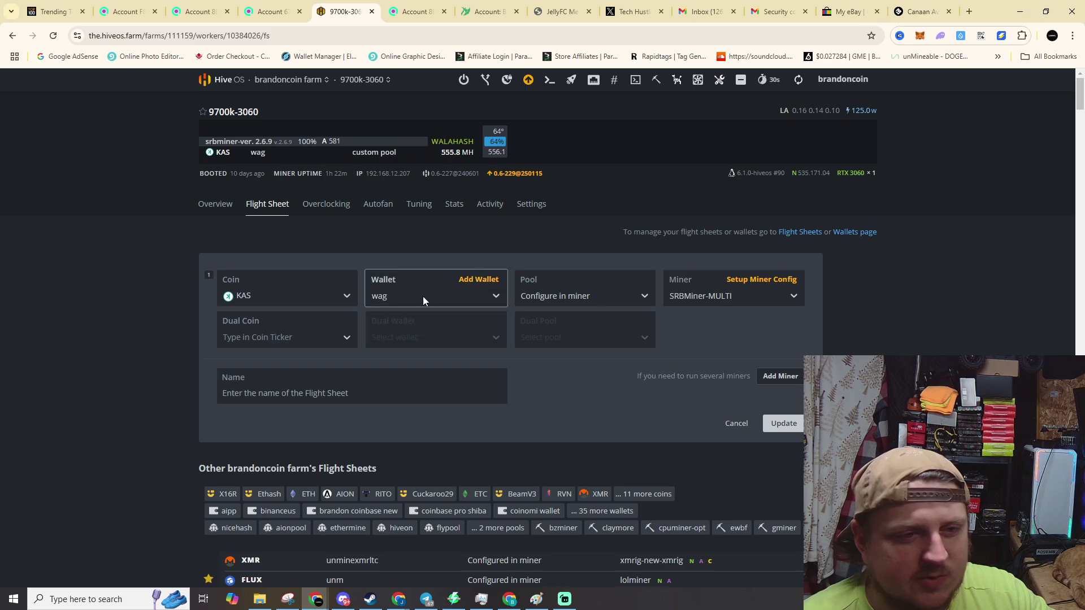
pyautogui.click(479, 279)
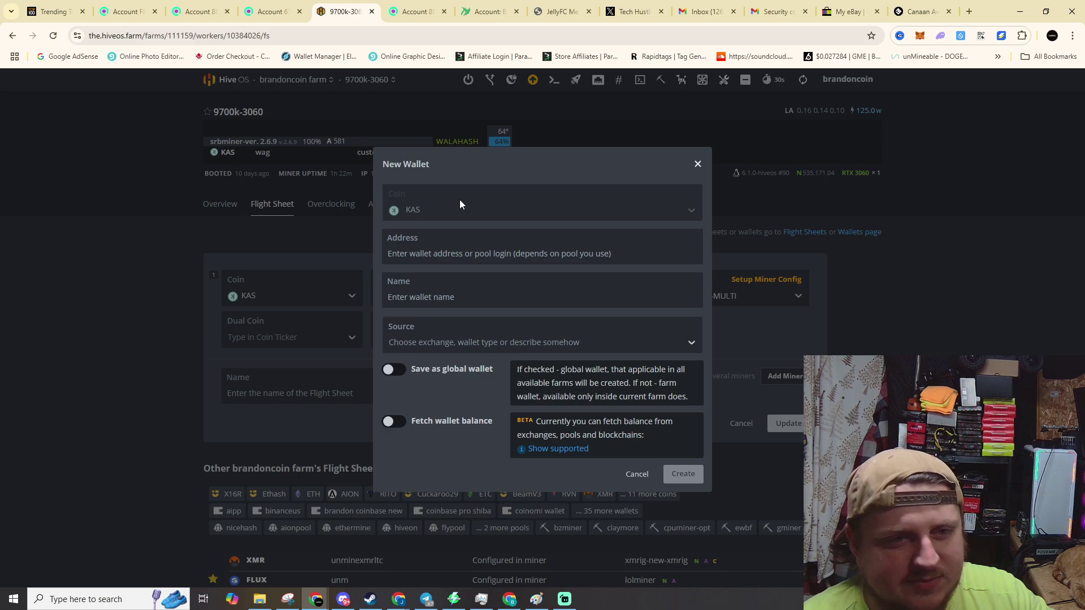
pyautogui.rightClick(504, 257)
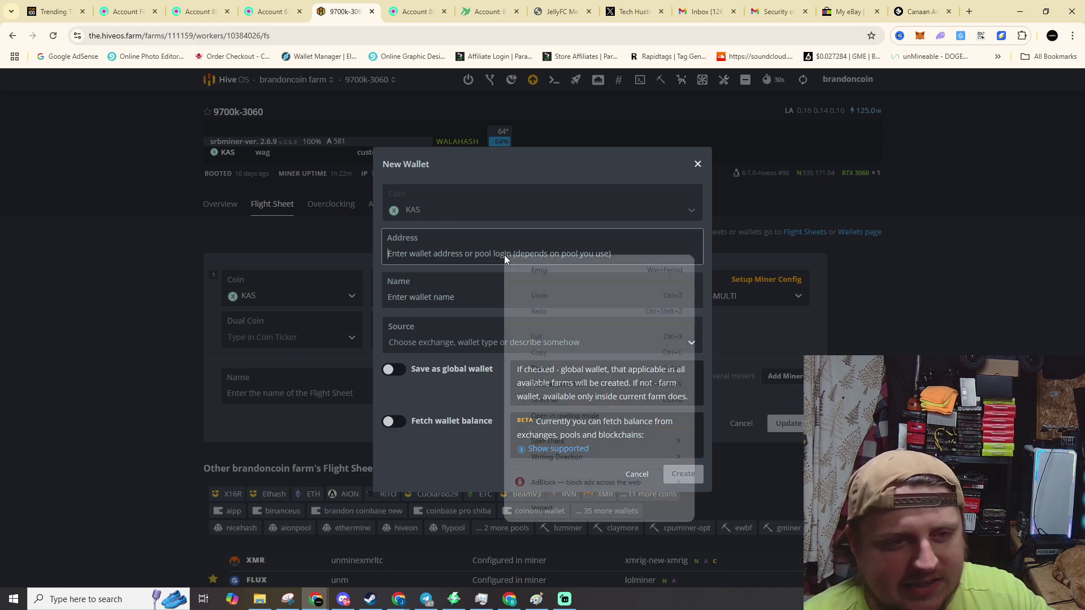
pyautogui.click(533, 383)
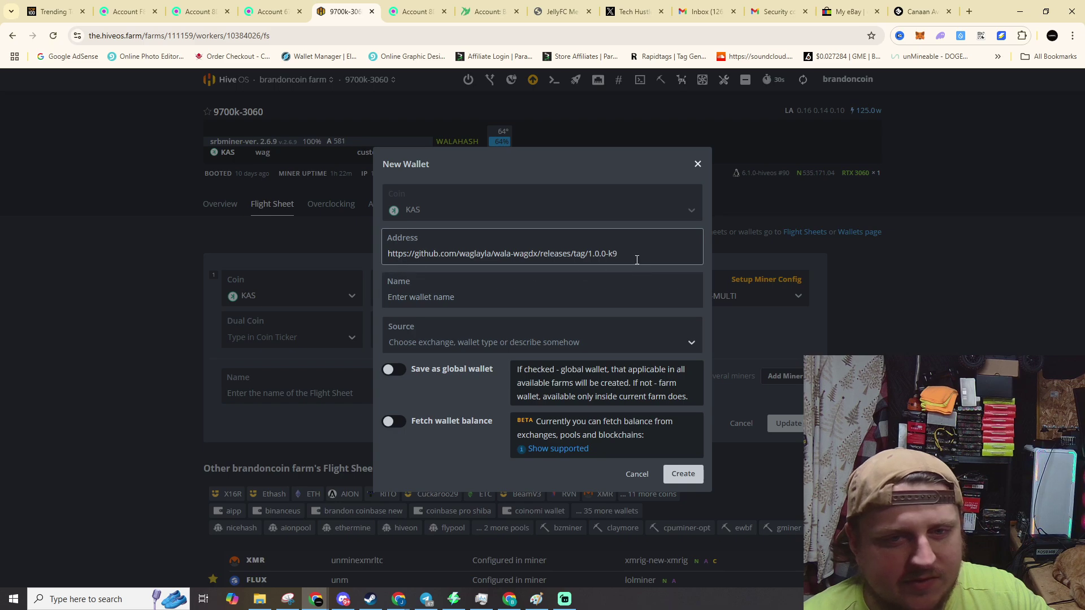
pyautogui.hotkey('ctrl', 'a')
pyautogui.press('BackSpace')
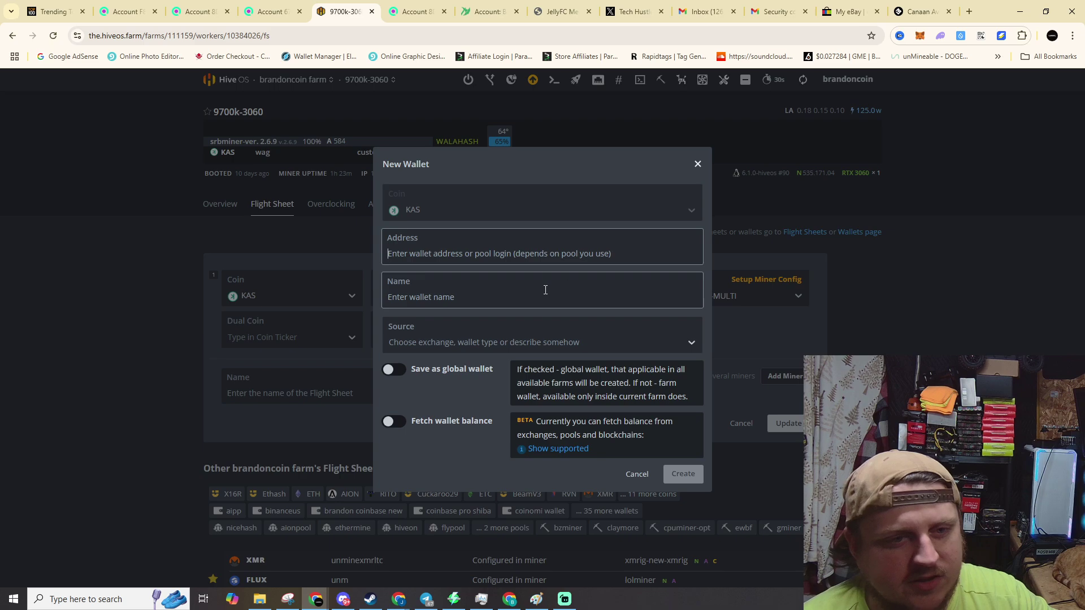
pyautogui.click(697, 164)
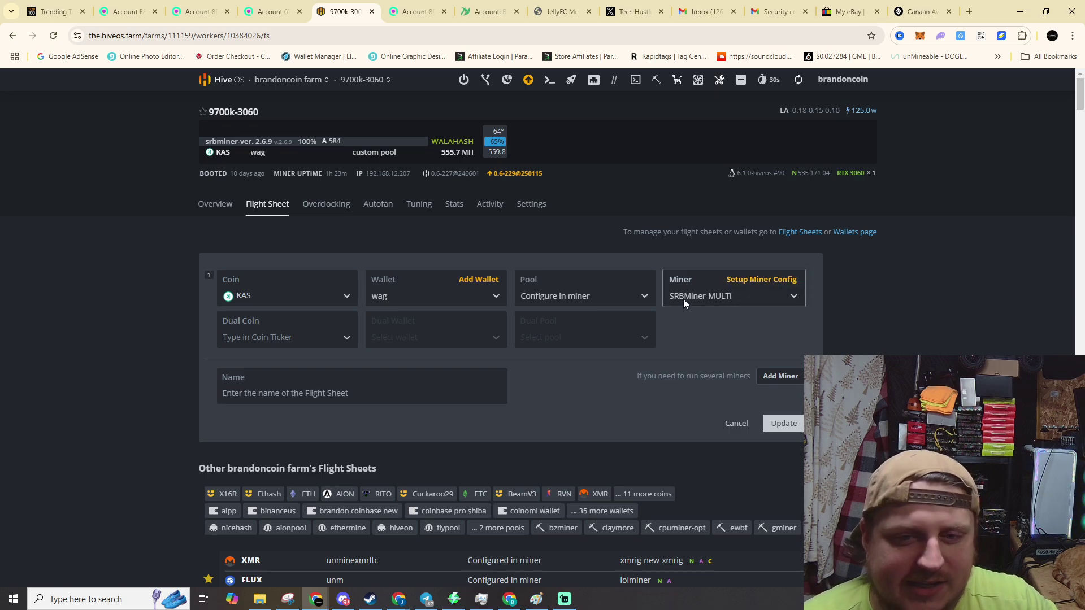
# Open the SRBMiner-MULTI config showing walahash and us.pools4mining.com:4060
pyautogui.click(767, 281)
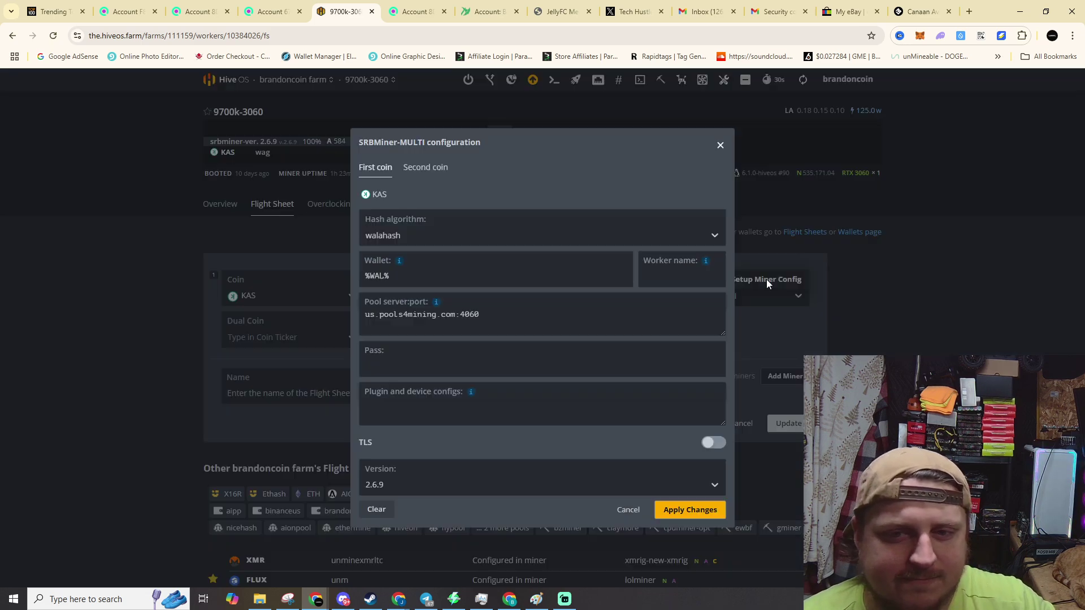
# Keep walahash as SRBMiner's hash algorithm and re-insert the %WAL% wallet template
pyautogui.click(450, 228)
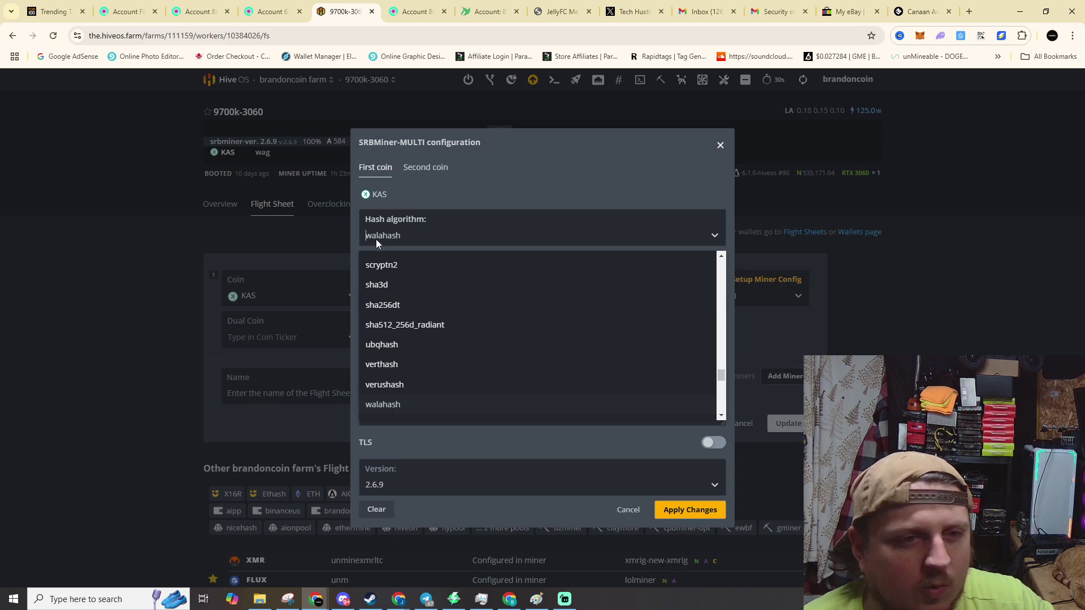
pyautogui.click(454, 195)
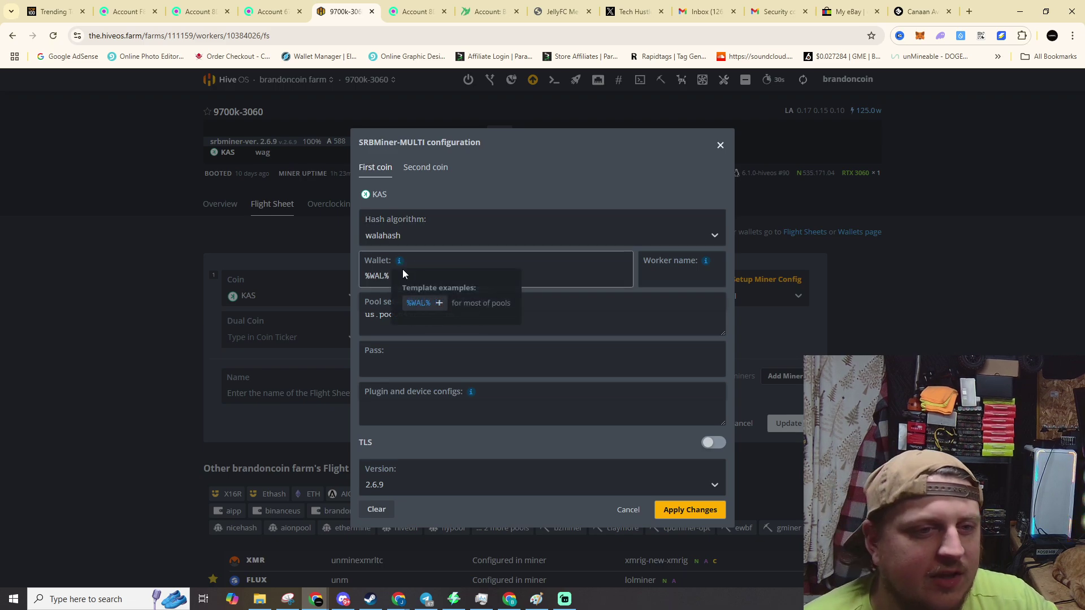
pyautogui.moveTo(399, 261)
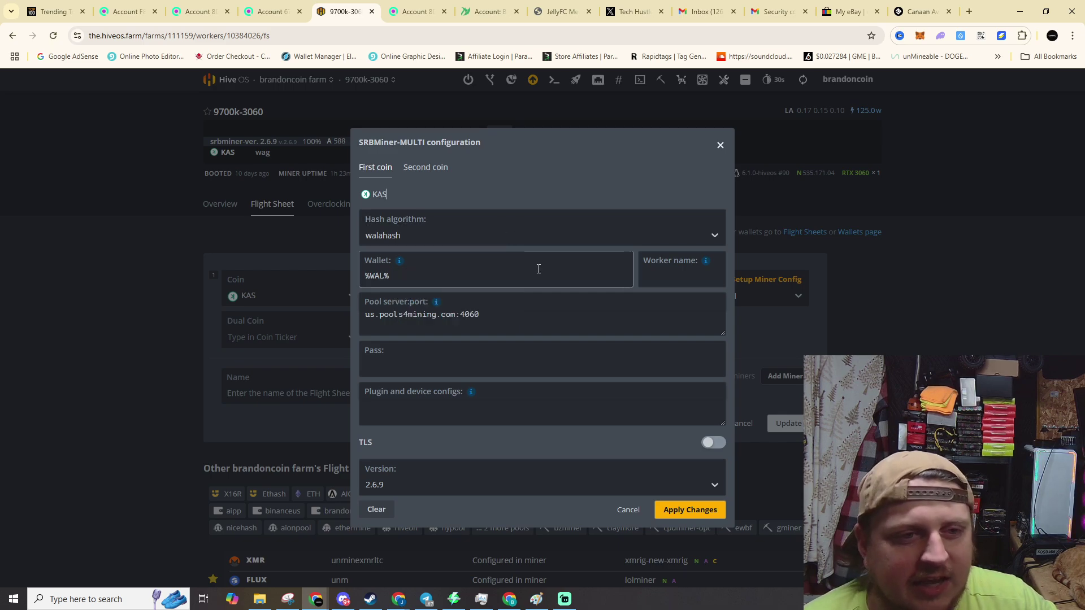
pyautogui.tripleClick(436, 270)
pyautogui.press('BackSpace')
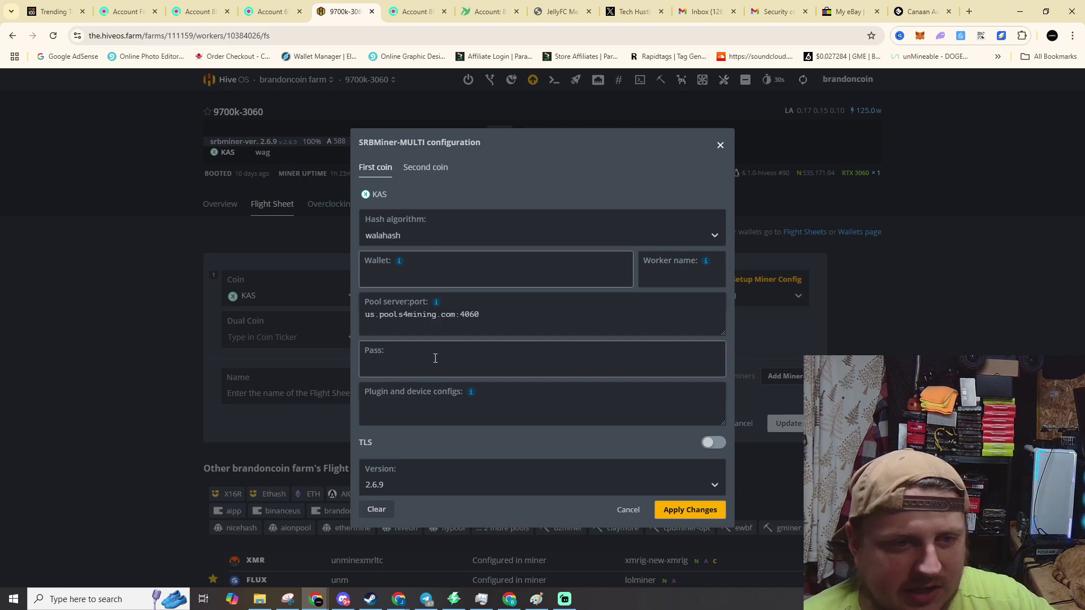
pyautogui.moveTo(399, 264)
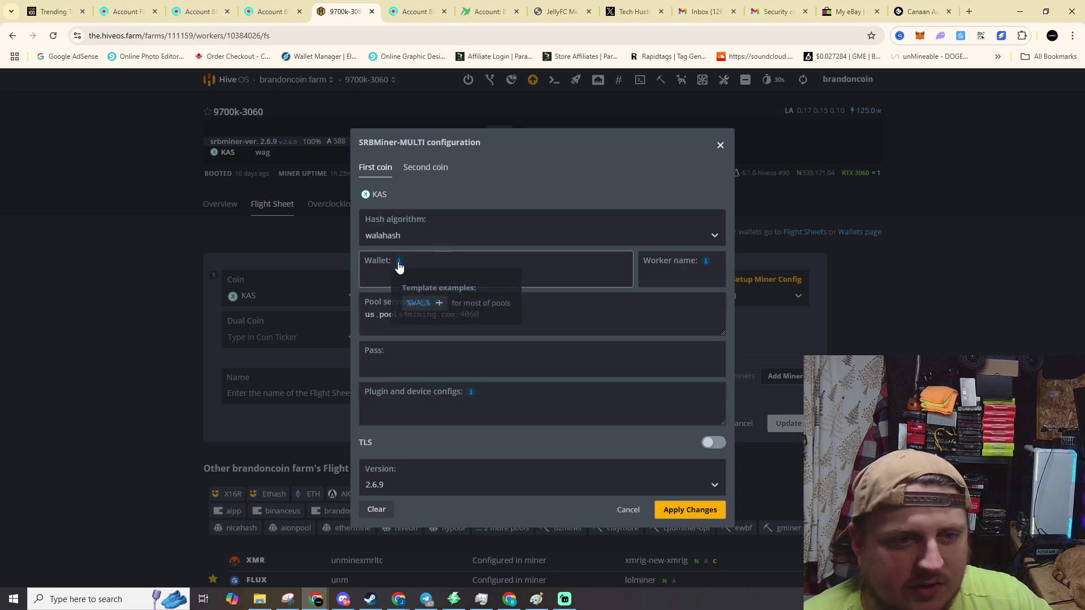
pyautogui.click(419, 305)
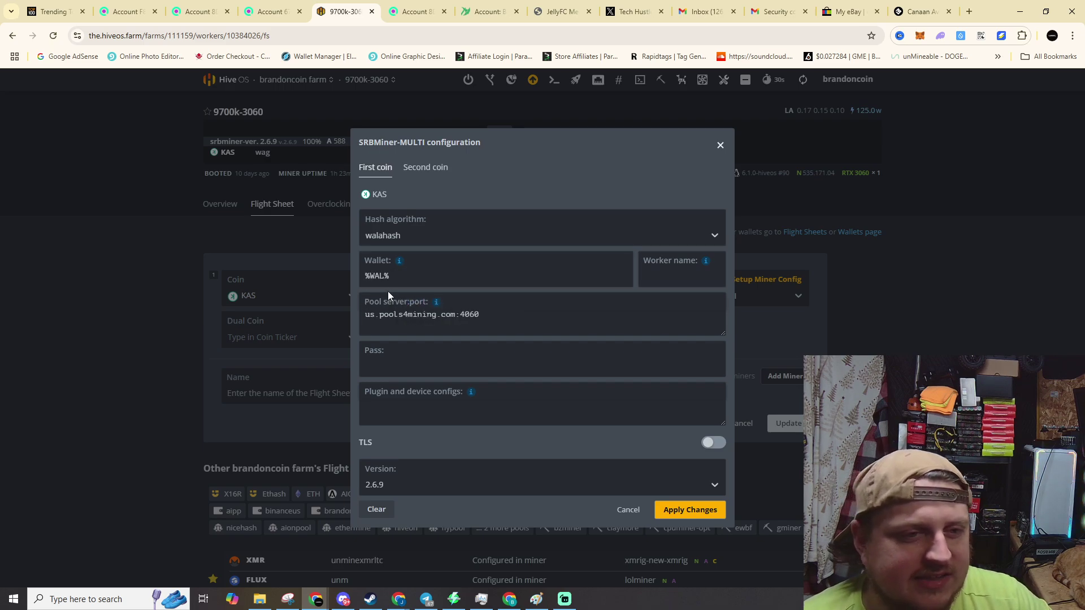
# Confirm pool us.pools4mining.com:4060 and miner version 2.6.9, then show the 9700k-3060 Overview
pyautogui.moveTo(417, 266)
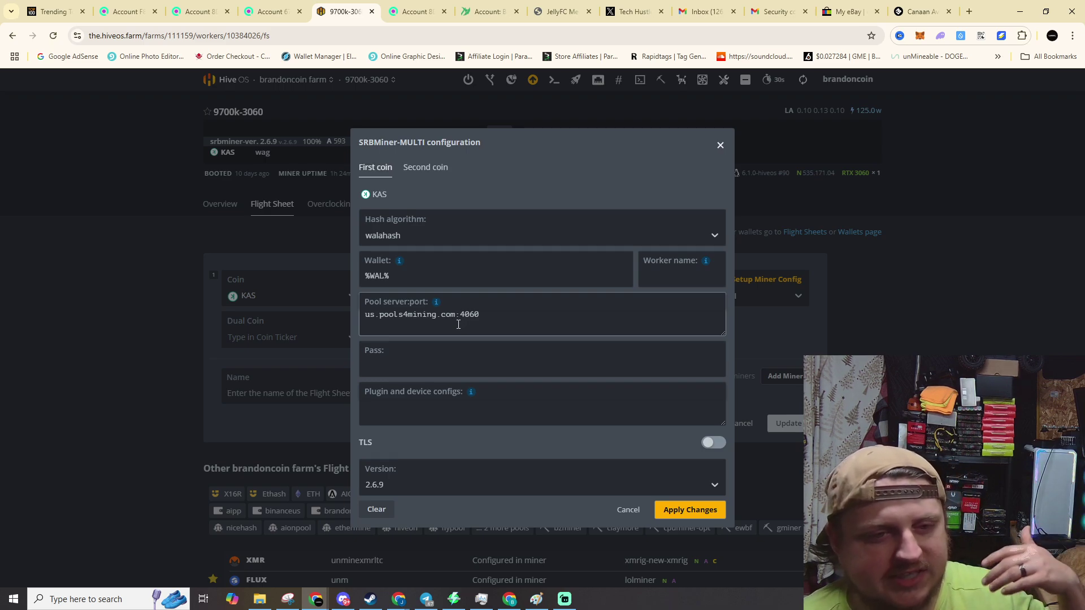
pyautogui.moveTo(497, 315); pyautogui.dragTo(365, 315)
pyautogui.click(502, 329)
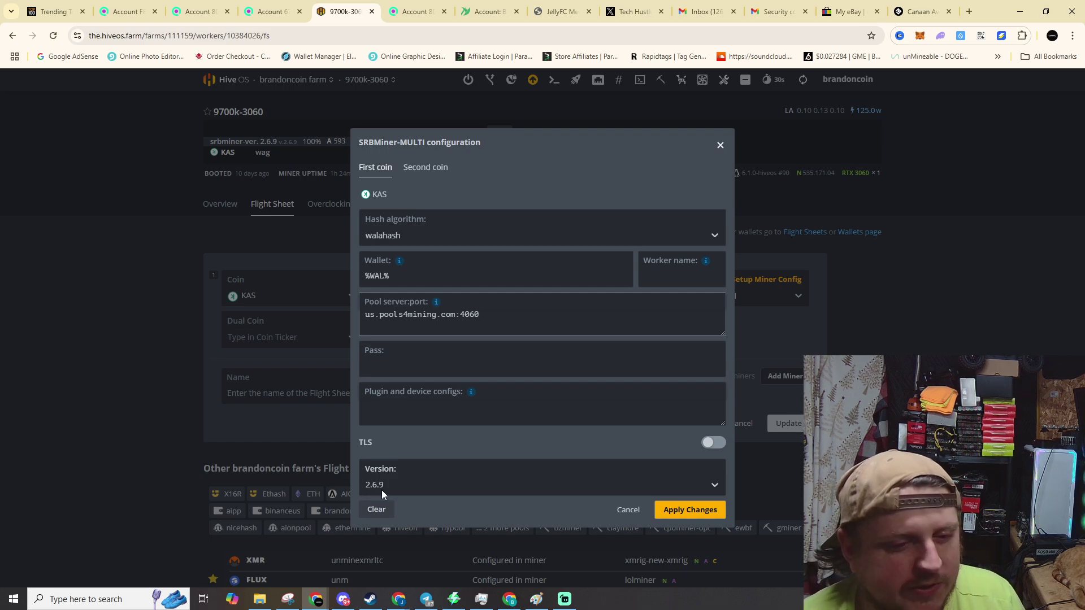
pyautogui.click(670, 480)
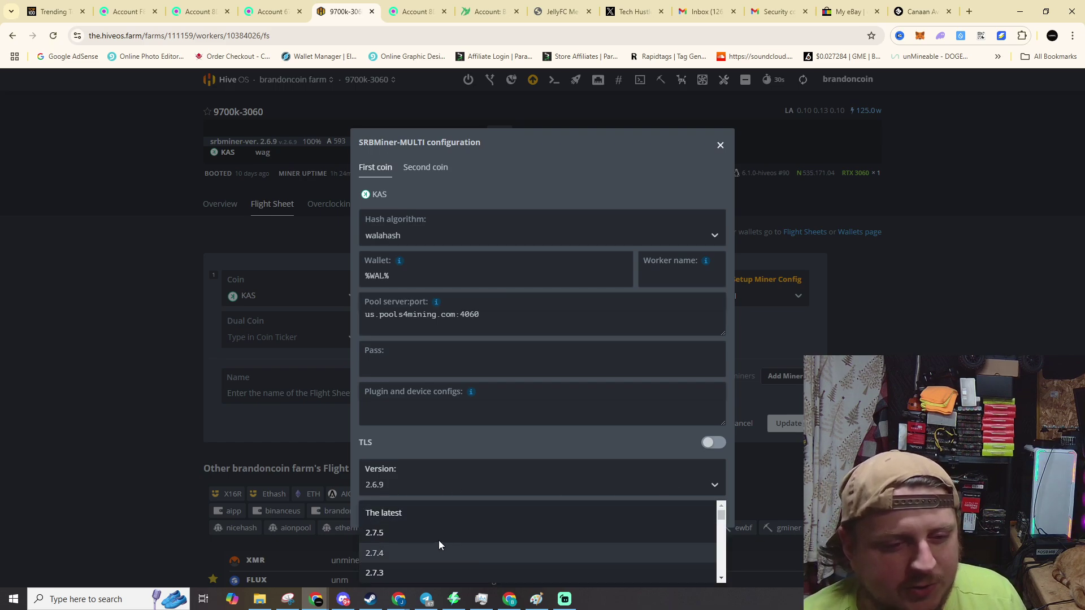
pyautogui.click(515, 484)
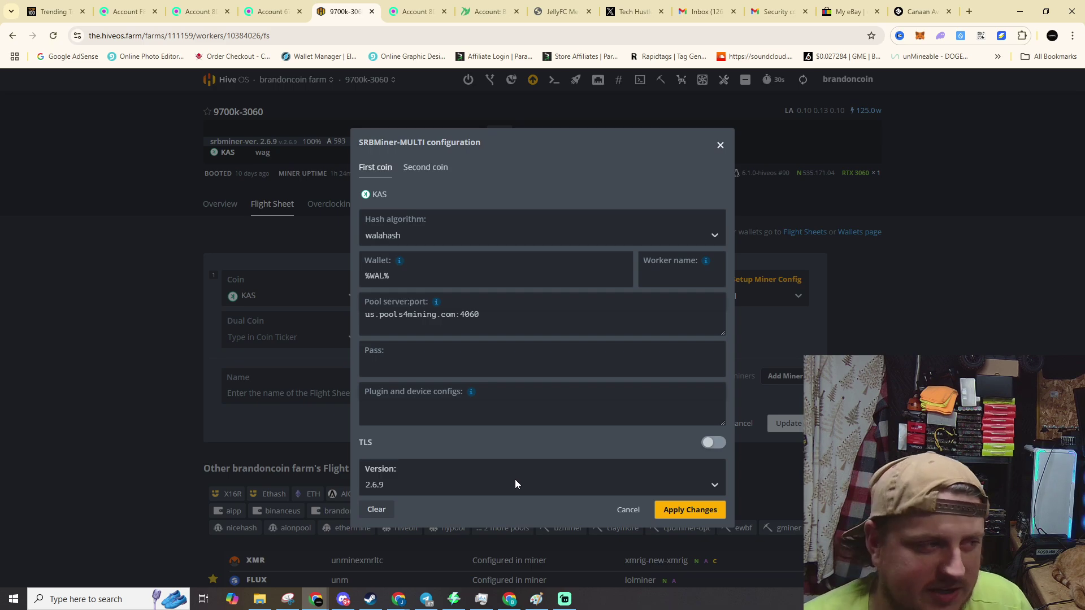
pyautogui.click(720, 146)
pyautogui.click(227, 205)
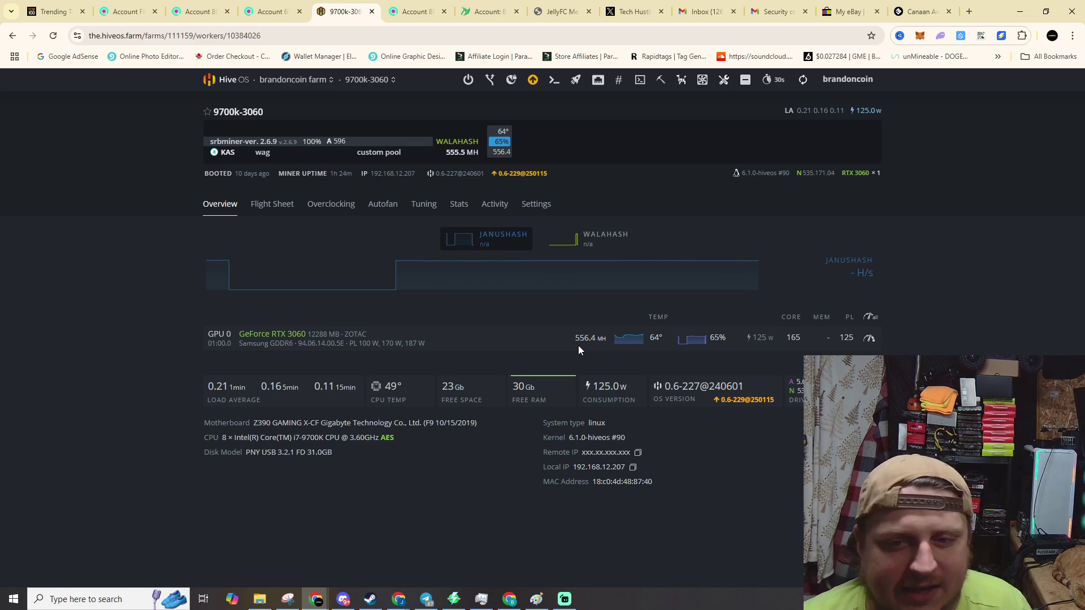
# Lower the RTX 3060 power limit from 125 to 100 W and return to the pools4mining page
pyautogui.click(869, 338)
pyautogui.click(388, 332)
pyautogui.moveTo(382, 332); pyautogui.dragTo(258, 331)
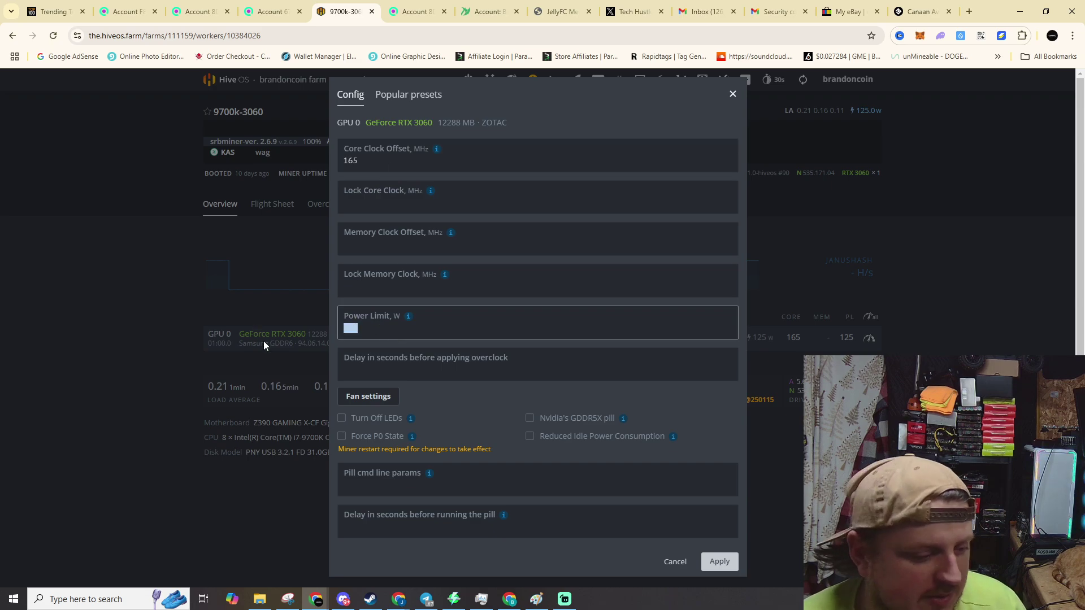
pyautogui.write('100')
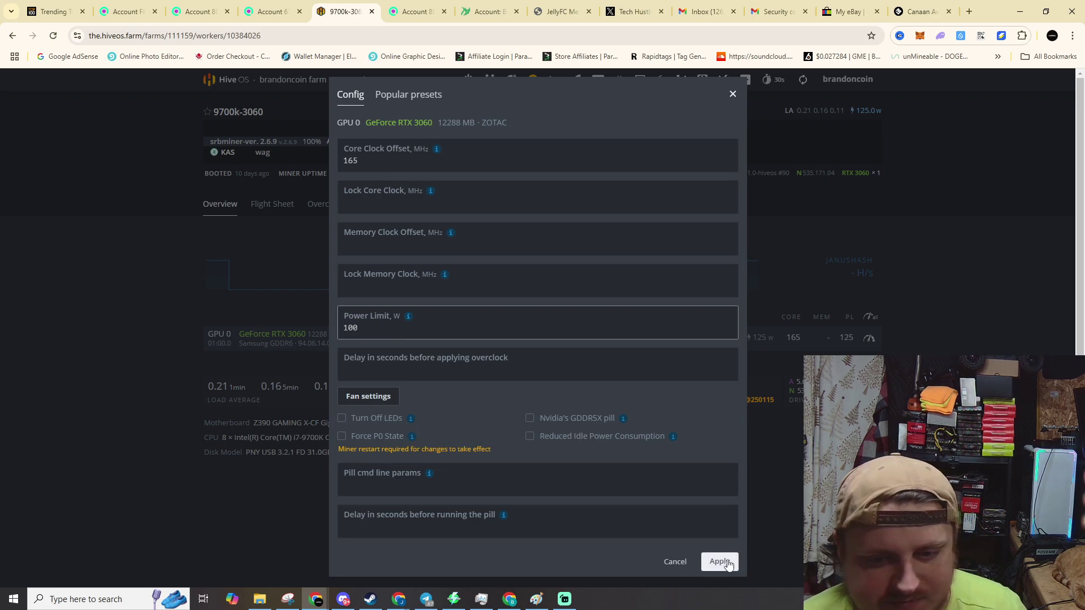
pyautogui.click(720, 562)
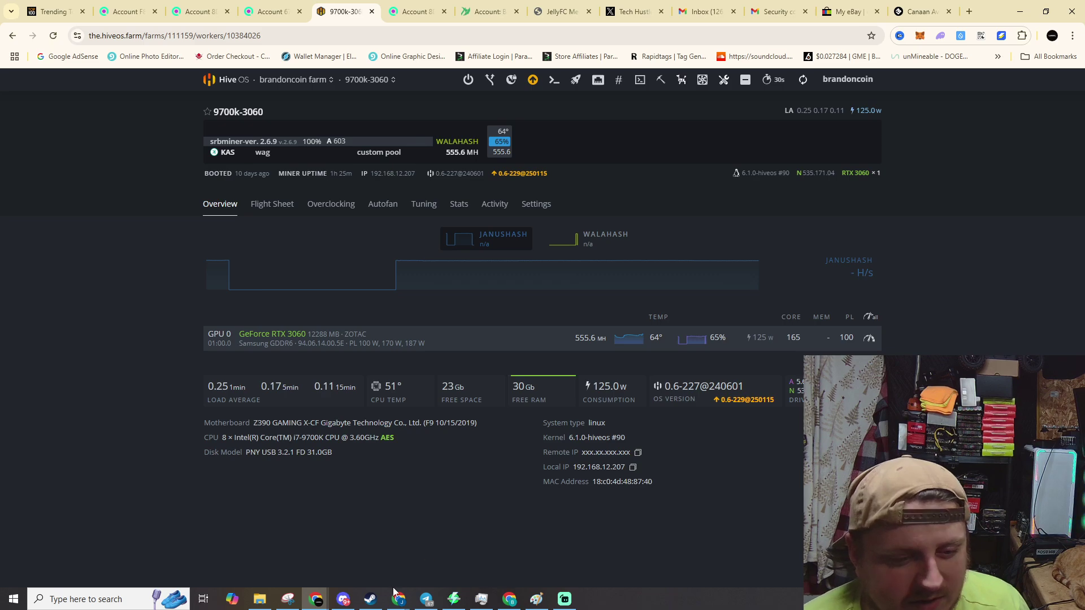
pyautogui.moveTo(403, 600)
pyautogui.click(520, 551)
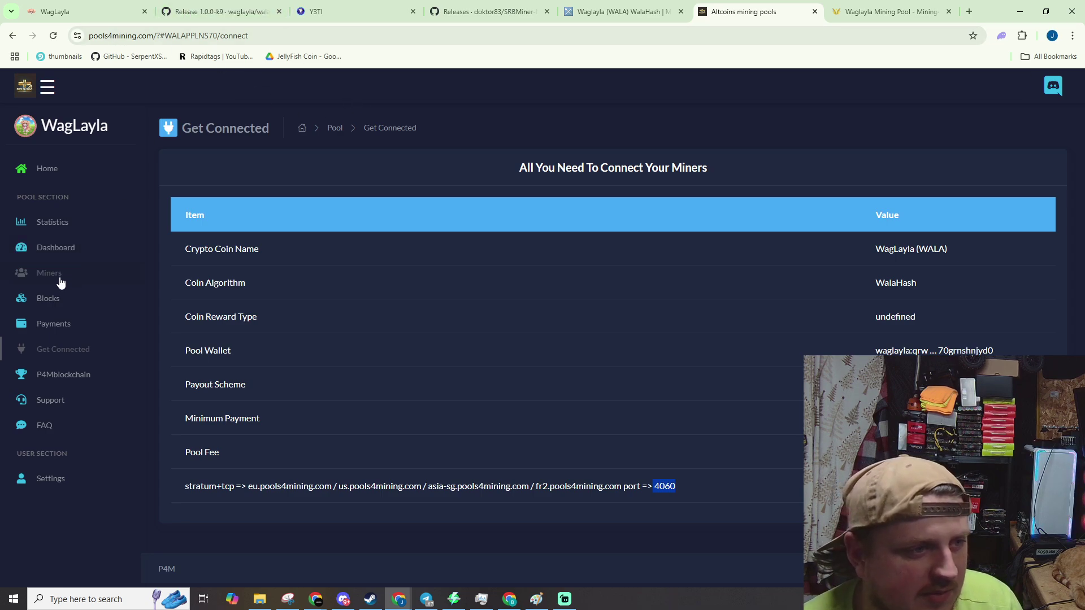
# Load the wallet stats on the pool Dashboard and select the 455.12 WALA paid in 24 hours
pyautogui.click(59, 301)
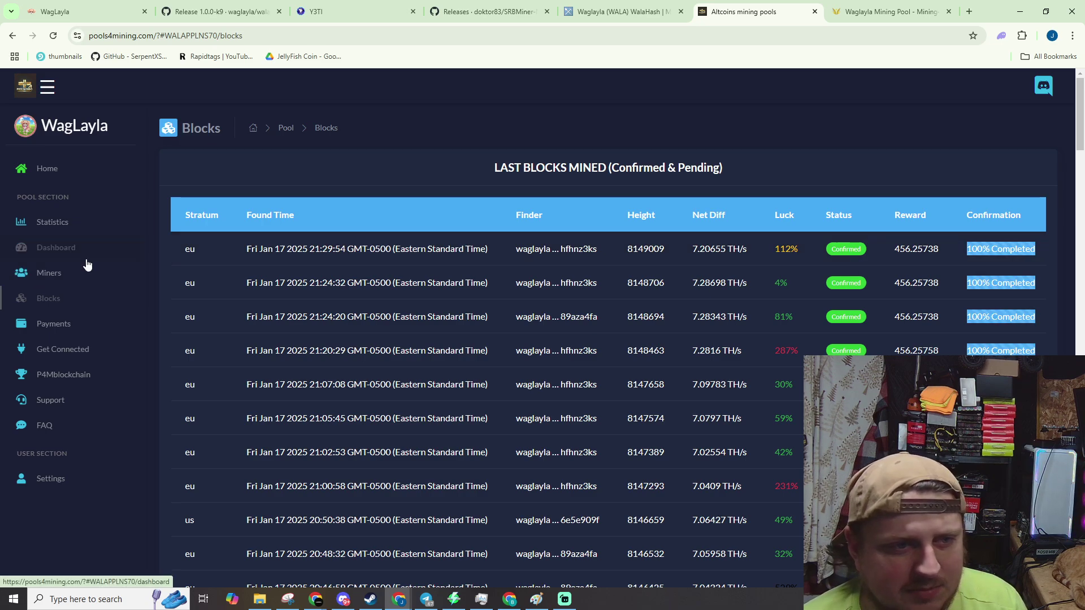
pyautogui.click(48, 226)
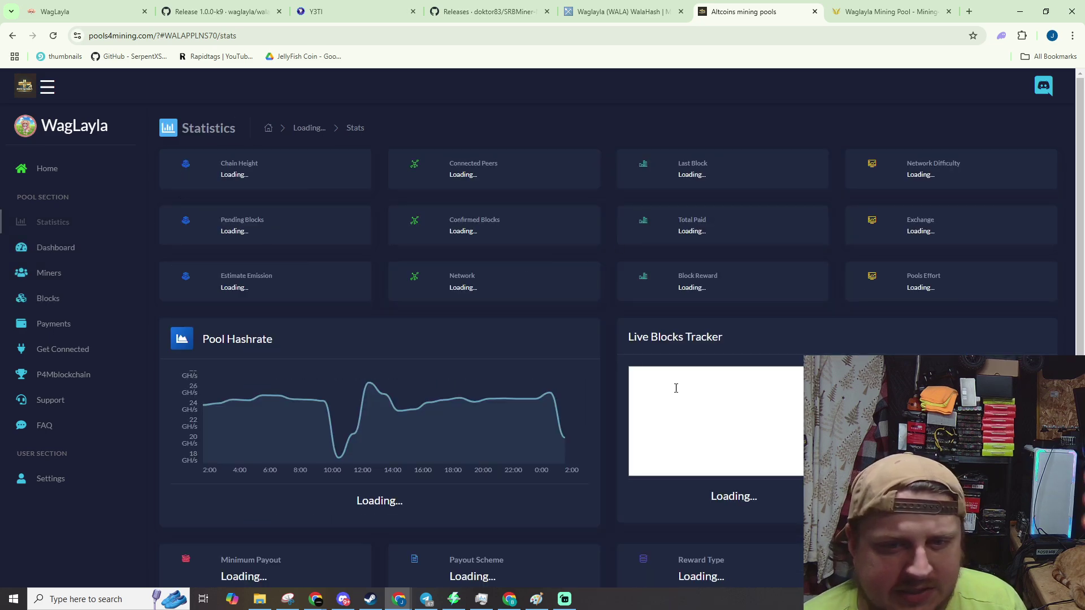
pyautogui.click(64, 247)
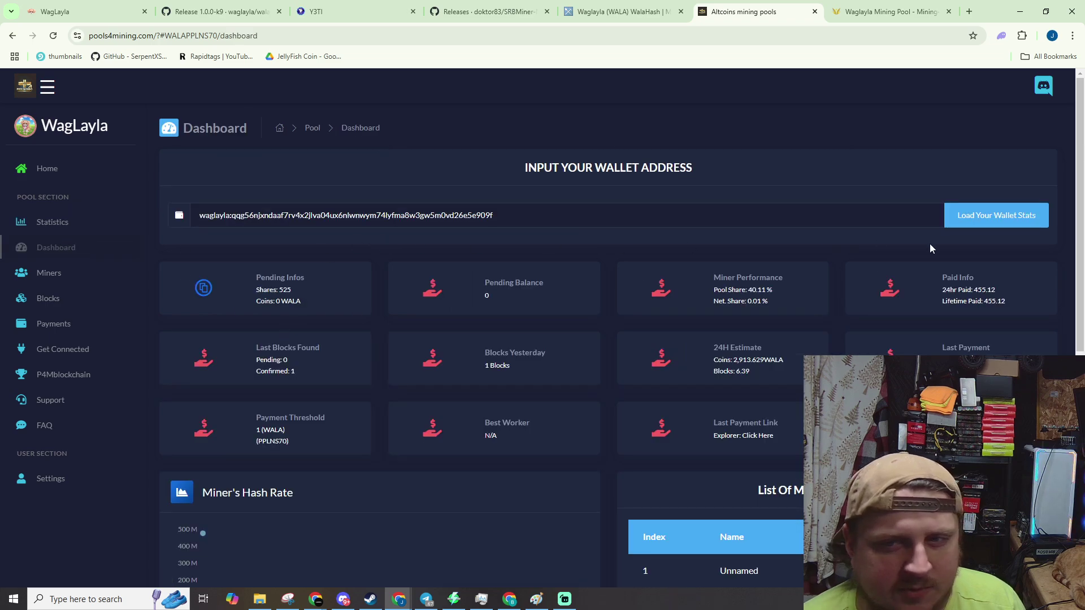
pyautogui.click(986, 216)
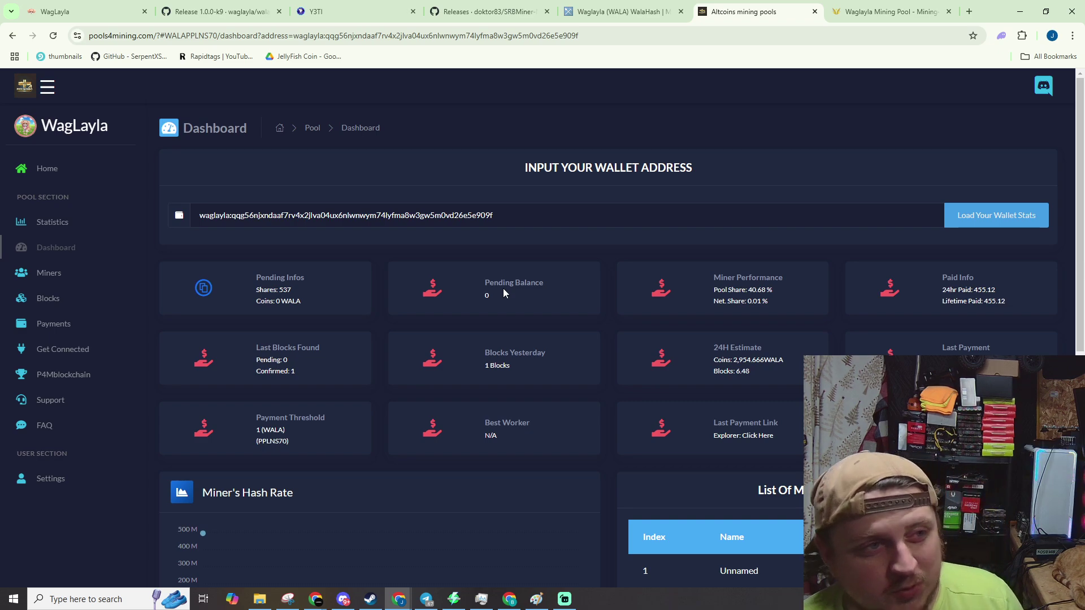
pyautogui.doubleClick(985, 290)
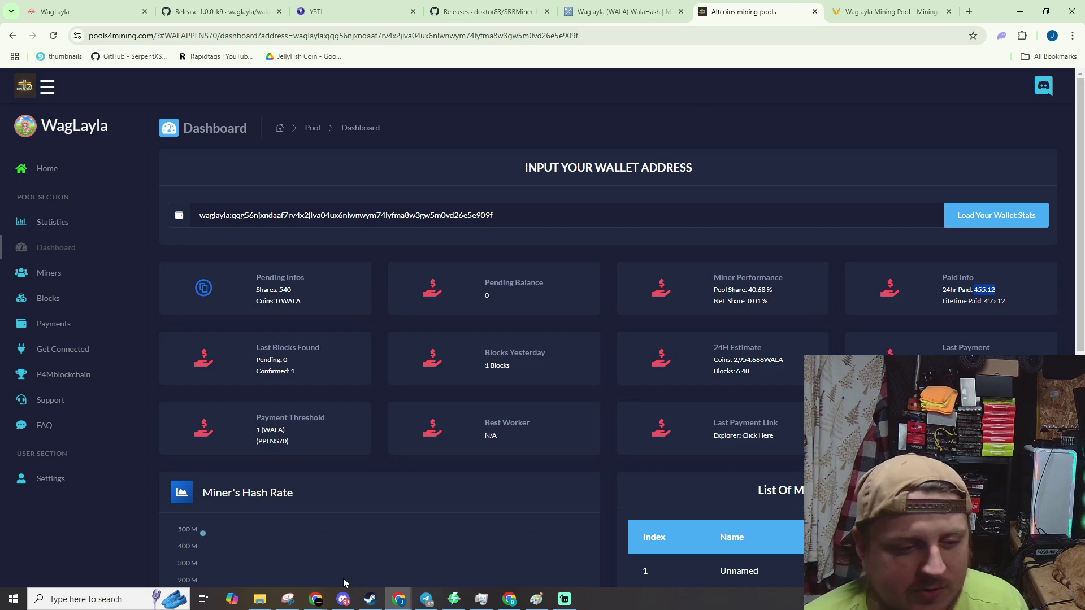
pyautogui.click(510, 599)
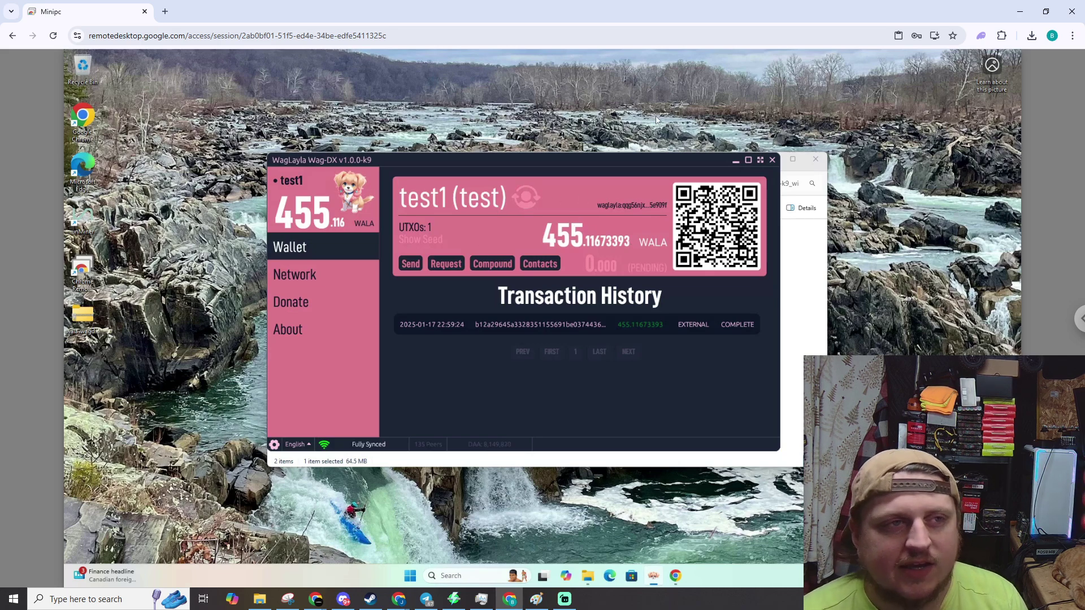
# Search Google for 'waglayla price' and open the CoinPaprika result in a new tab
pyautogui.click(166, 12)
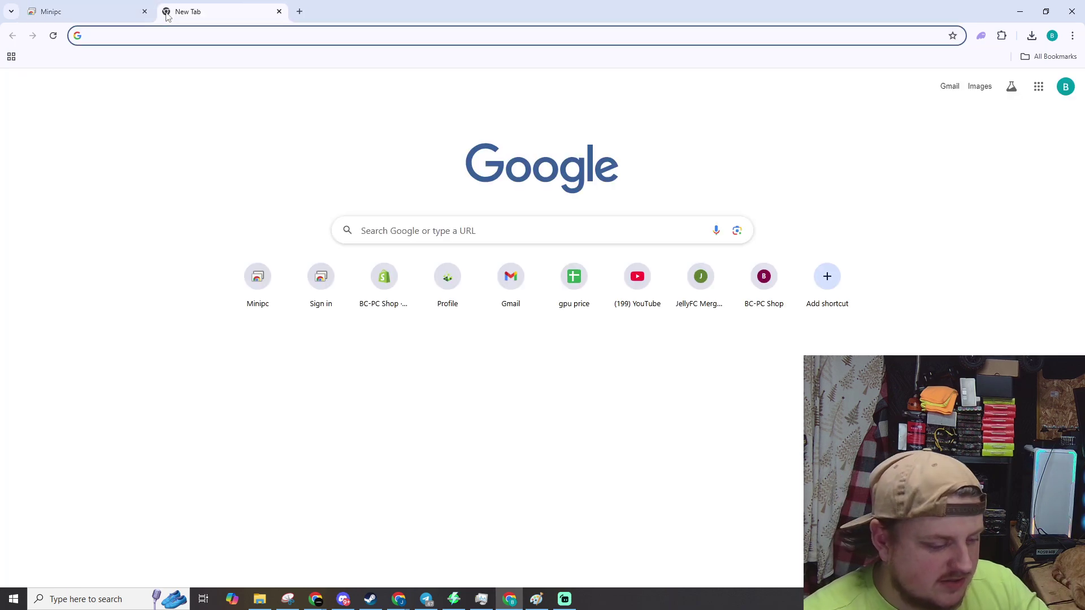
pyautogui.write('waglayl')
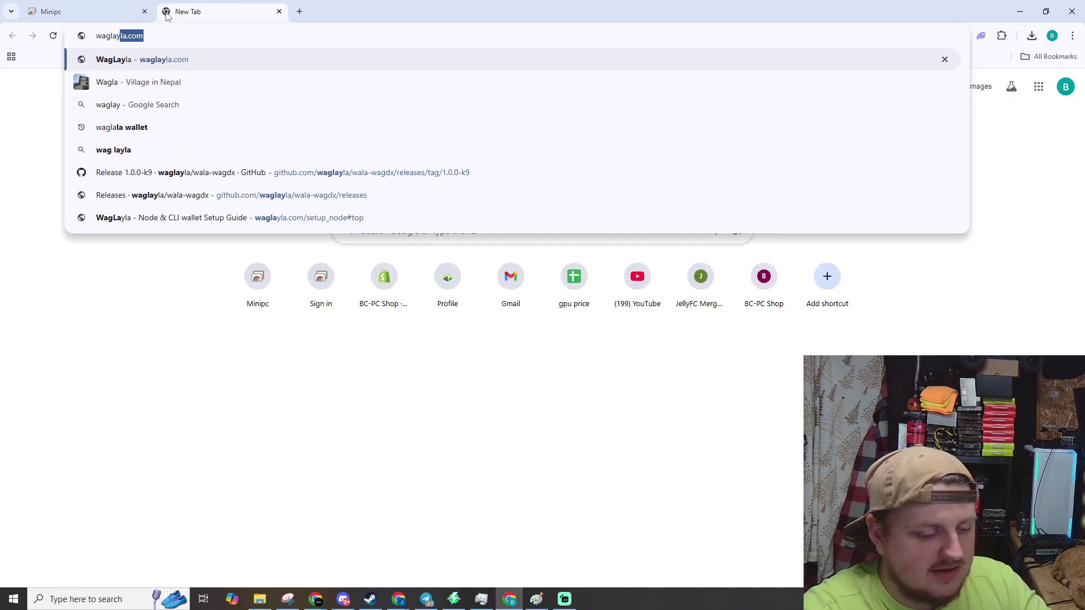
pyautogui.write('price')
pyautogui.press('Return')
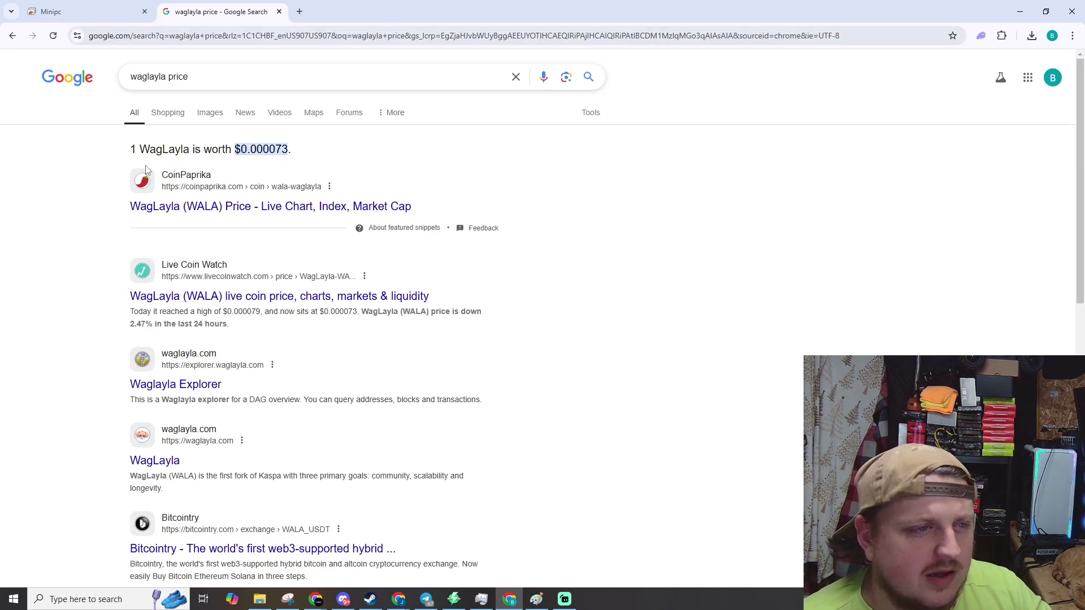
pyautogui.rightClick(249, 211)
pyautogui.click(286, 226)
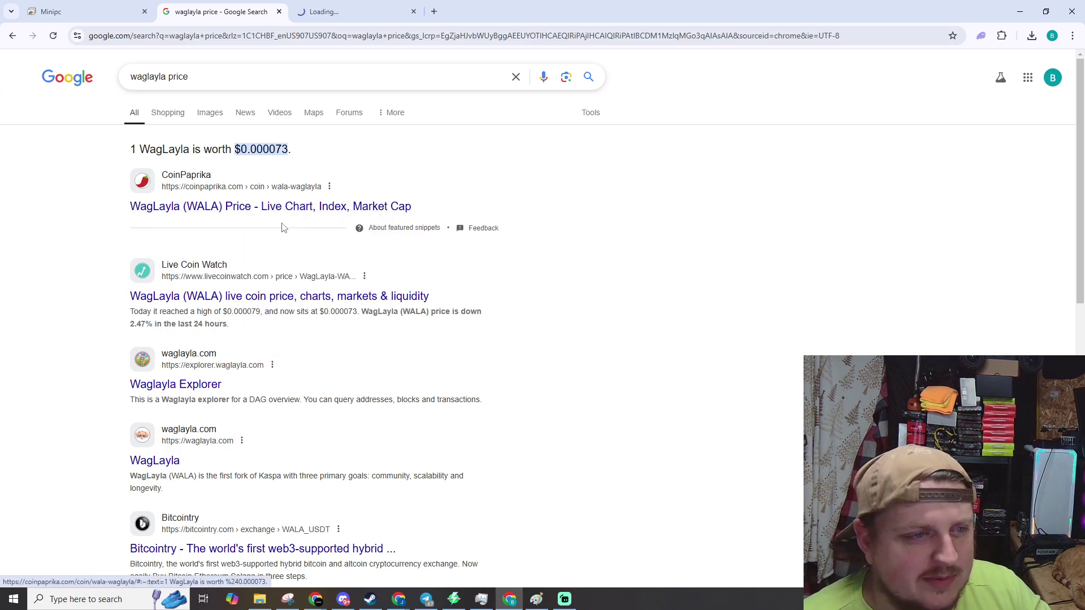
pyautogui.click(343, 10)
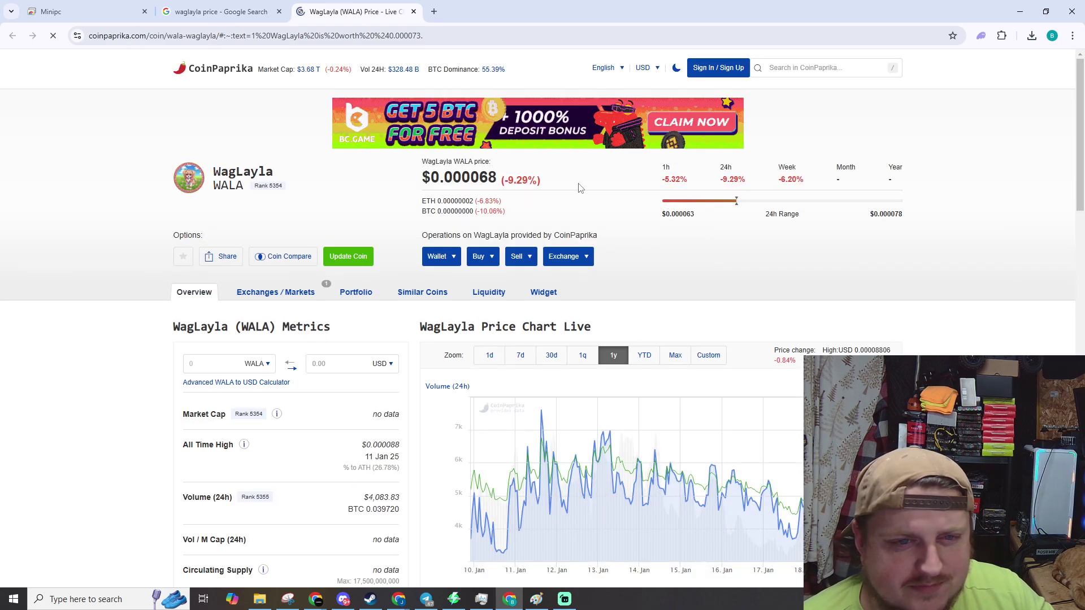
# Copy the WALA price of $0.00006798 from the CoinPaprika page
pyautogui.moveTo(443, 179); pyautogui.dragTo(514, 180)
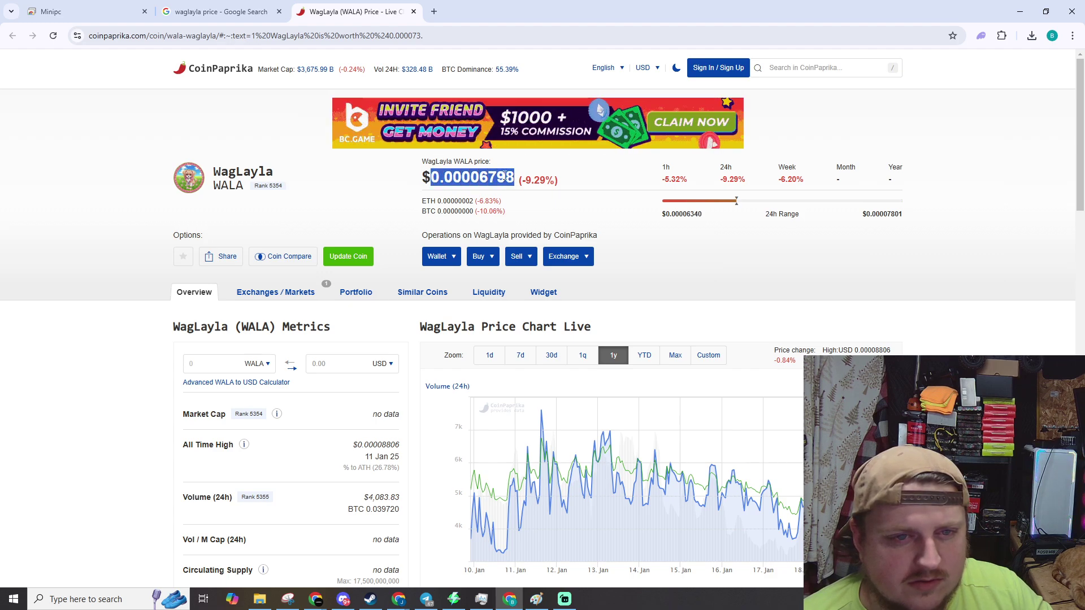
pyautogui.rightClick(501, 175)
pyautogui.click(522, 188)
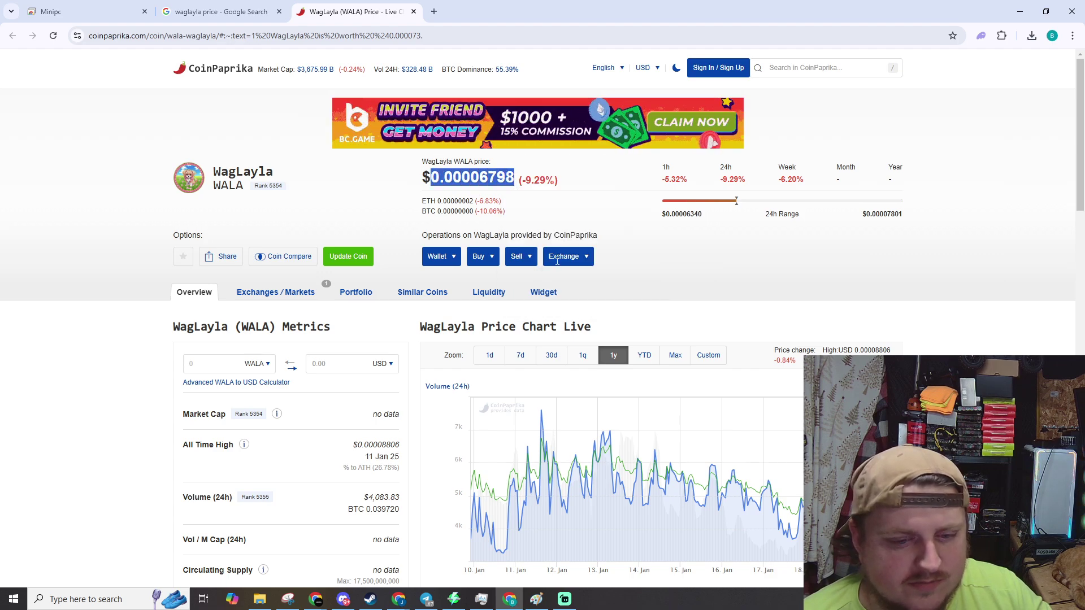
# In Calculator, multiply the pasted price 0.00006798 by 455 to get 0.0309309
pyautogui.click(99, 599)
pyautogui.write('ca')
pyautogui.click(137, 298)
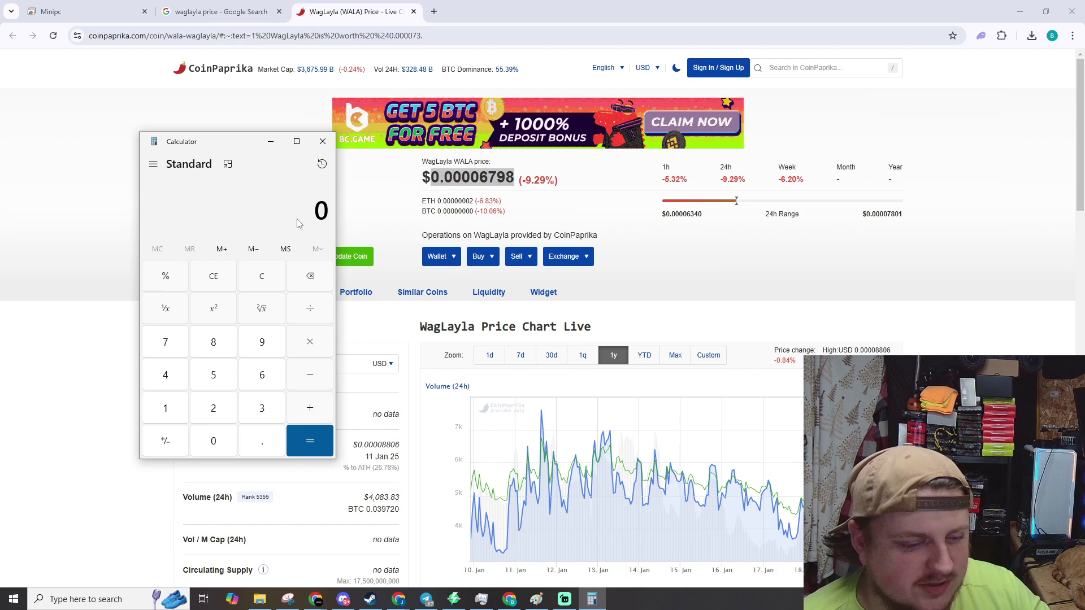
pyautogui.hotkey('ctrl', 'v')
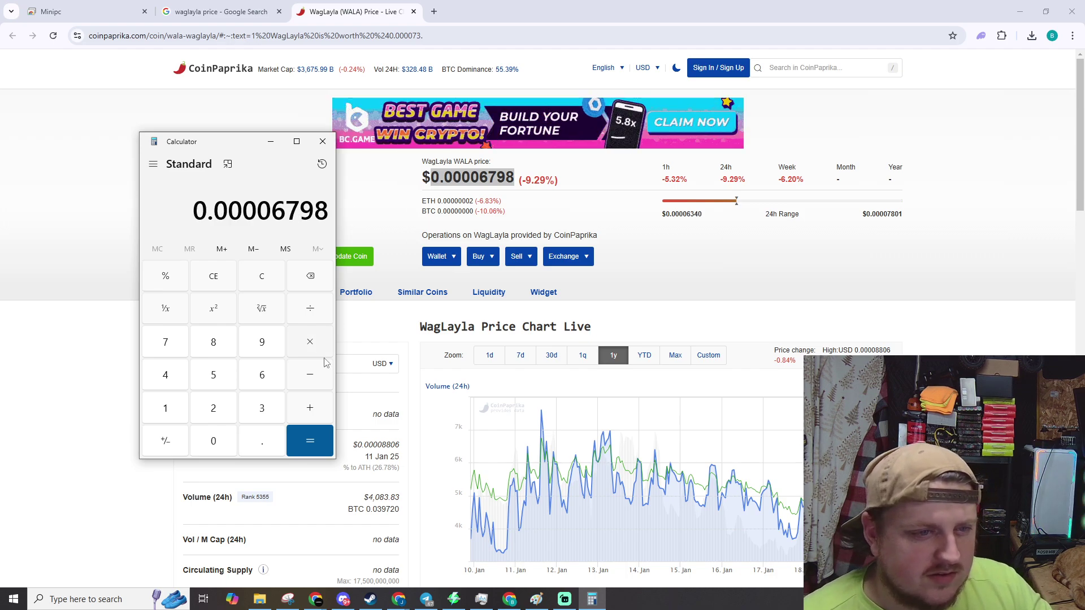
pyautogui.click(309, 341)
pyautogui.click(180, 376)
pyautogui.doubleClick(210, 375)
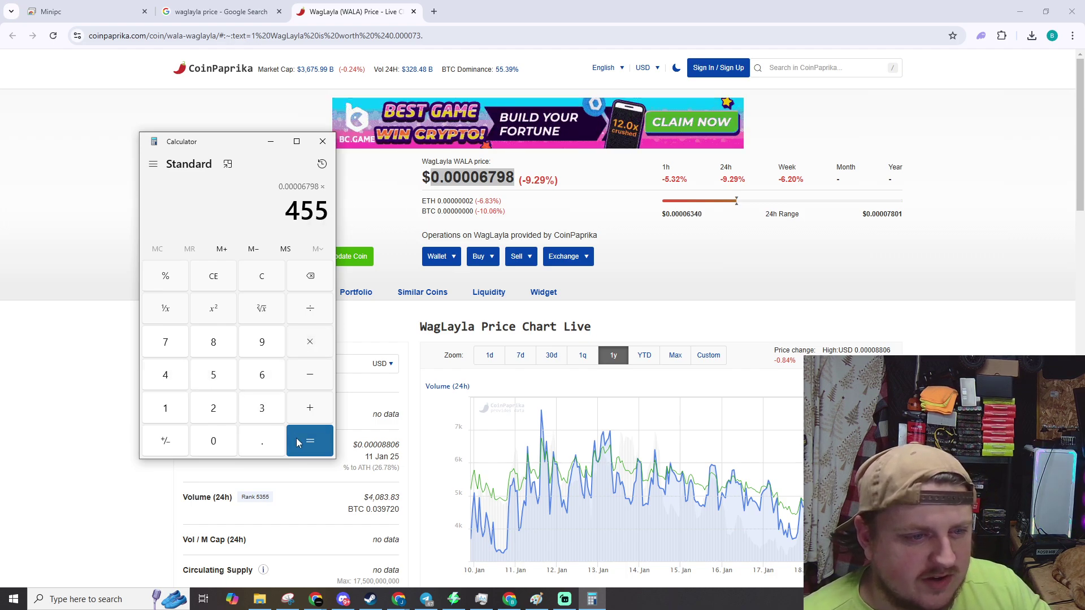
pyautogui.click(299, 442)
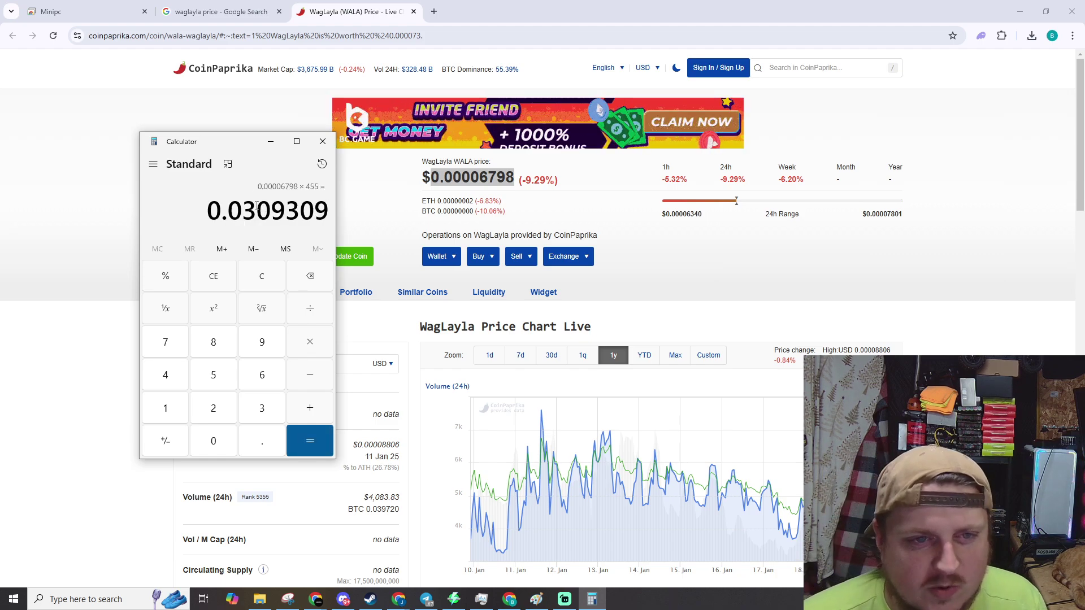
# Scroll through CoinPaprika's WagLayla price chart and markets
pyautogui.click(761, 258)
pyautogui.scroll(-2, 761, 258)
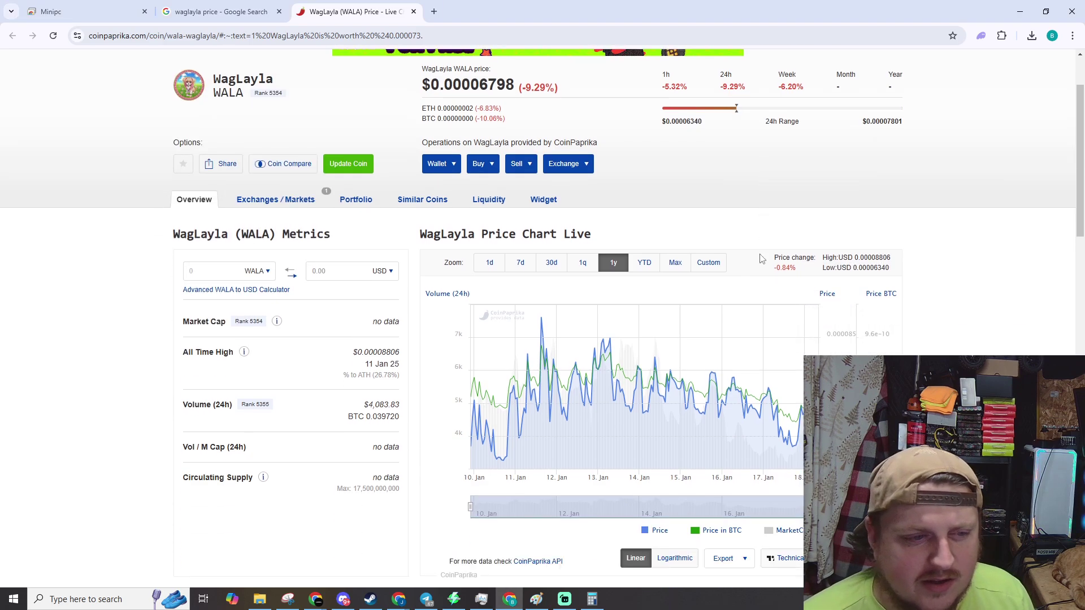
pyautogui.scroll(-9, 761, 258)
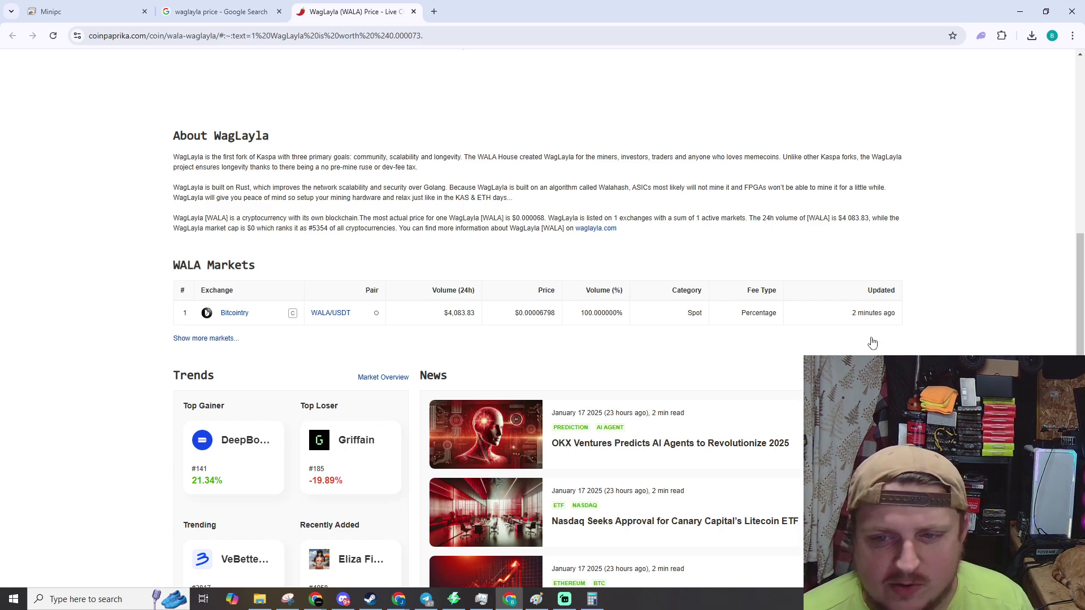
pyautogui.scroll(2, 763, 308)
pyautogui.scroll(7, 763, 306)
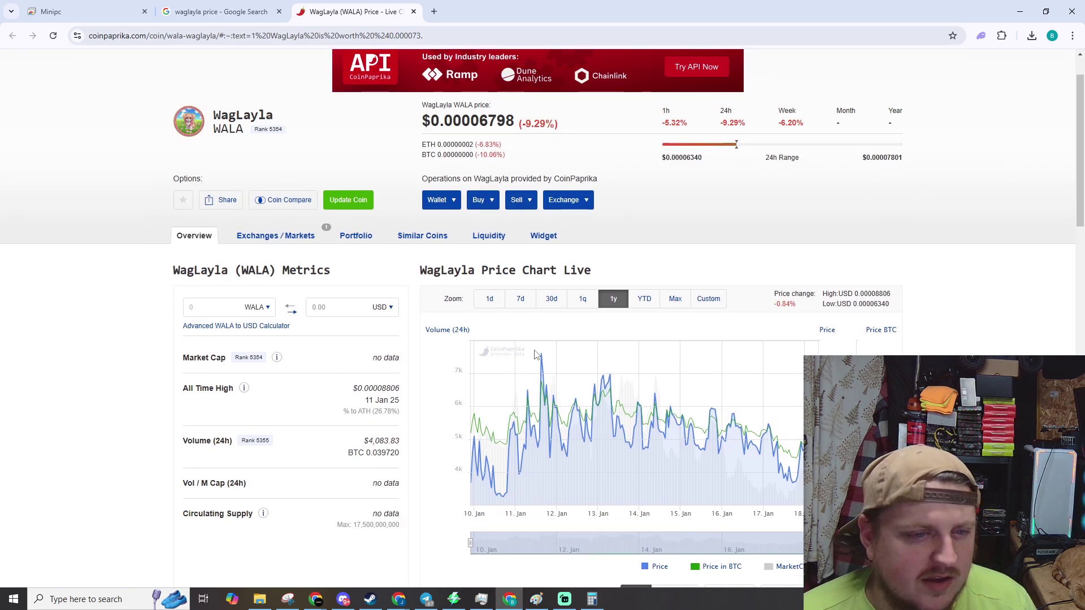
pyautogui.scroll(-2, 407, 421)
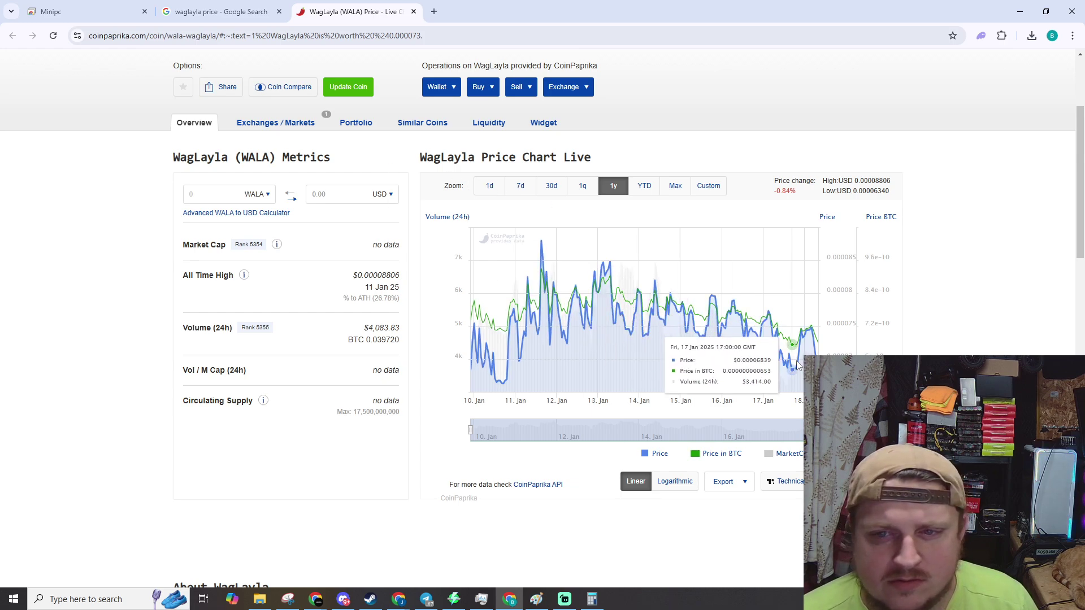
pyautogui.scroll(3, 528, 455)
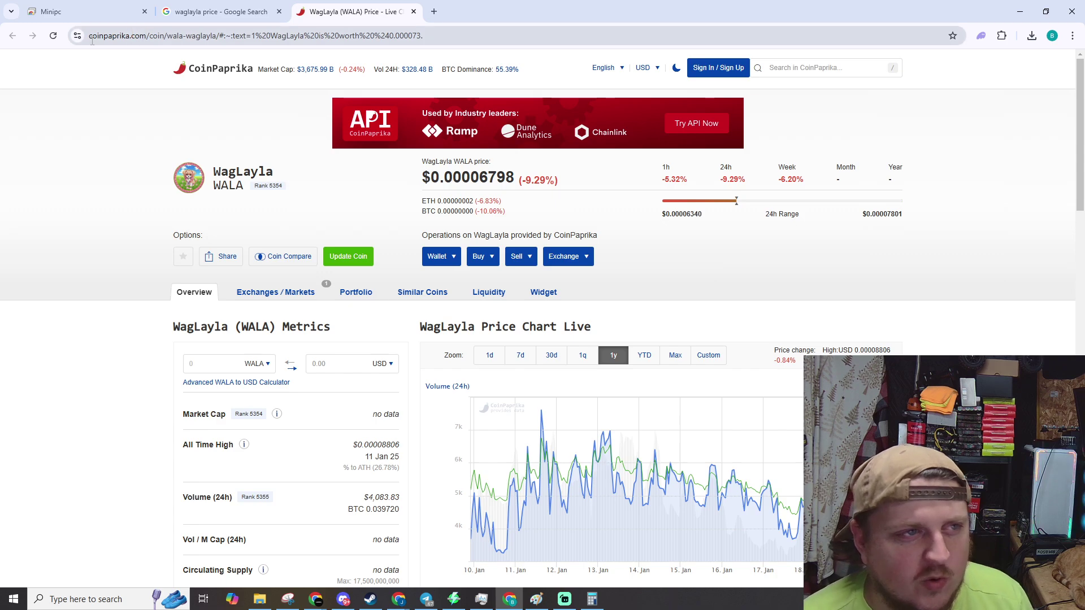
# Replace the CoinPaprika tab with Live Coin Watch's WagLayla page showing WALA at $0.000068
pyautogui.click(216, 12)
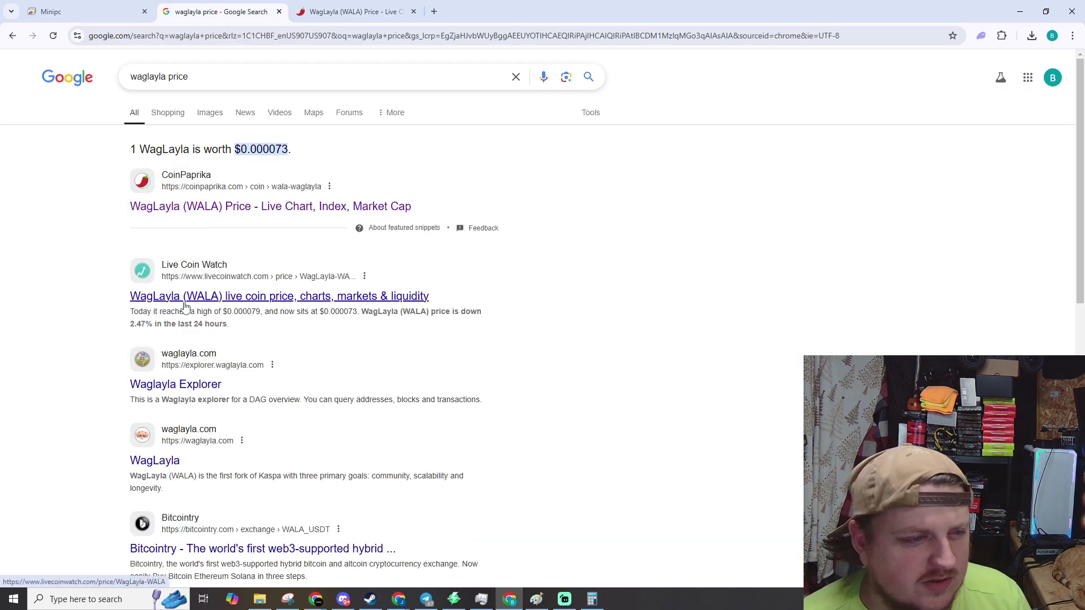
pyautogui.rightClick(223, 297)
pyautogui.click(265, 308)
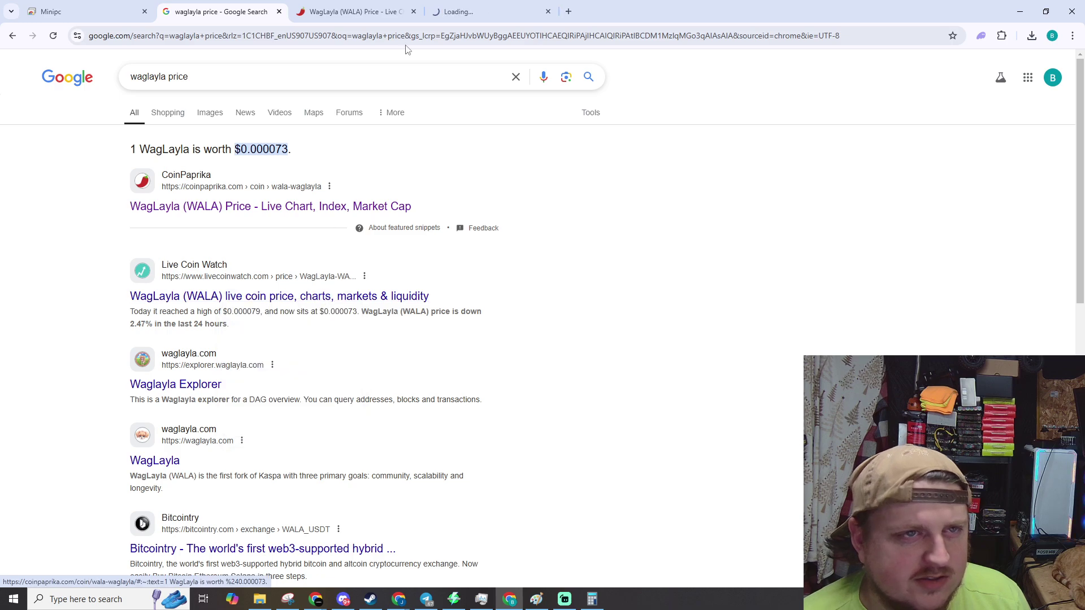
pyautogui.click(414, 12)
pyautogui.click(366, 14)
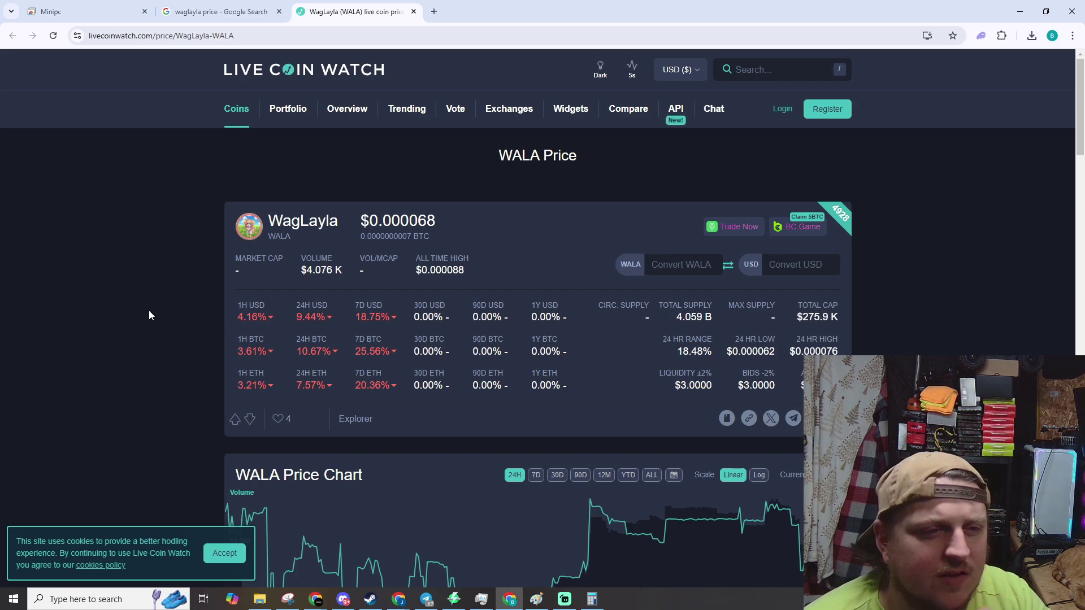
pyautogui.scroll(-2, 152, 316)
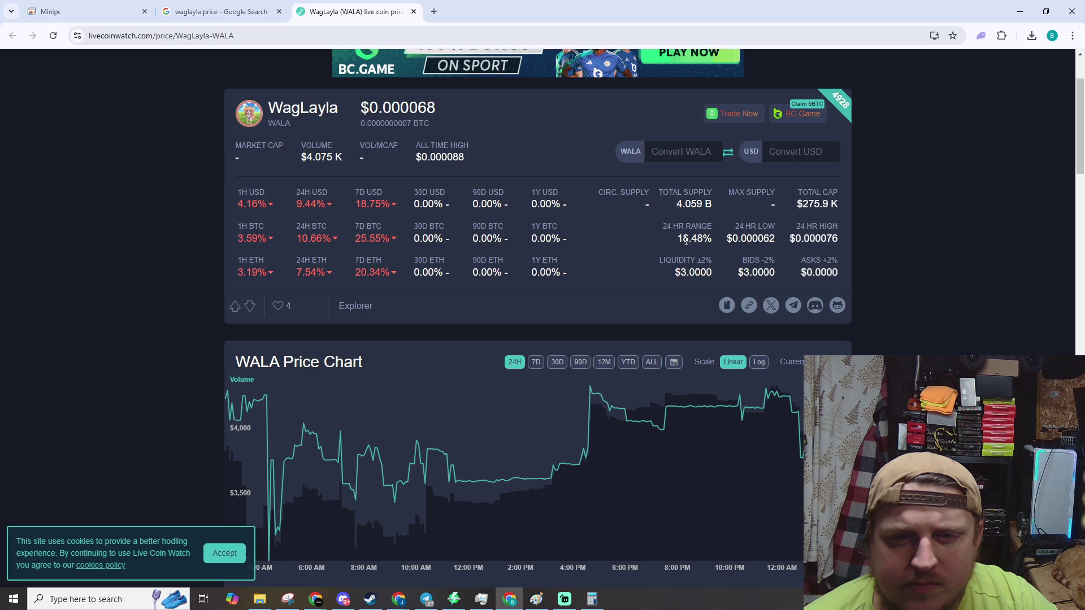
pyautogui.scroll(-1, 247, 237)
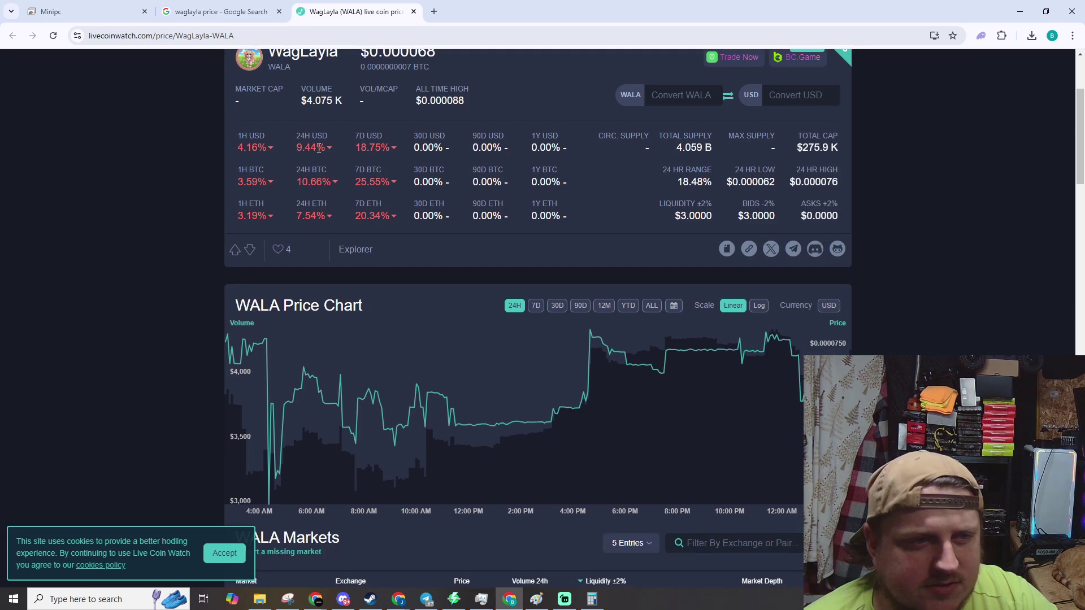